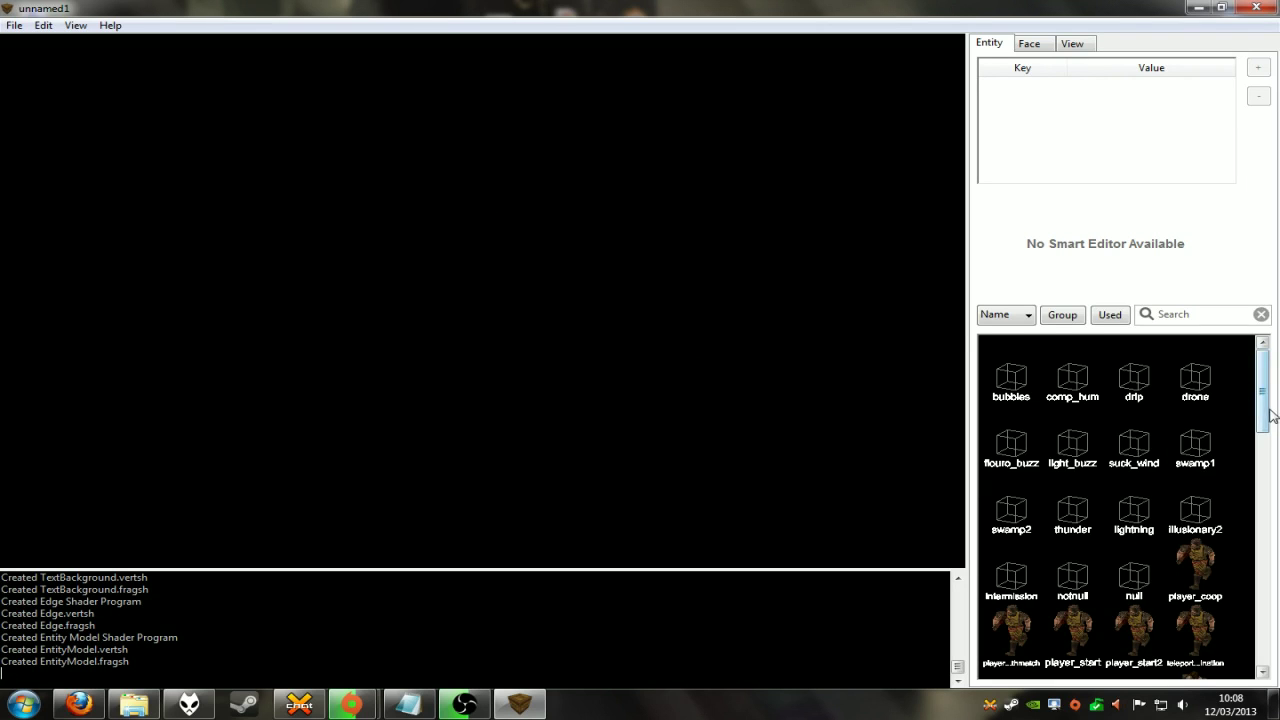
{"action": "mouse_move", "coordinate": [1265, 385]}
{"action": "left_mouse_down"}
{"action": "mouse_move", "coordinate": [1258, 600]}
{"action": "mouse_move", "coordinate": [1248, 484]}
{"action": "mouse_move", "coordinate": [1220, 529]}
{"action": "mouse_move", "coordinate": [1262, 545]}
{"action": "mouse_move", "coordinate": [1262, 400]}
{"action": "mouse_move", "coordinate": [1177, 289]}
{"action": "left_mouse_up"}
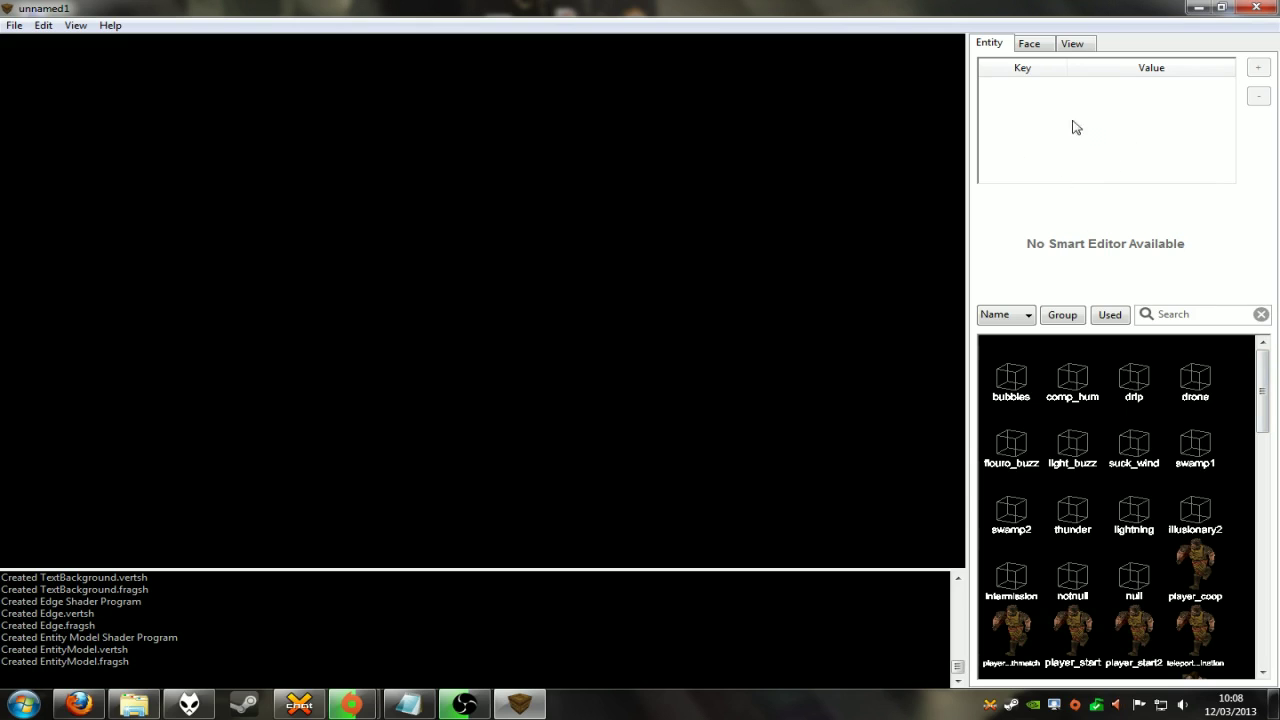
{"action": "left_click", "coordinate": [1034, 44]}
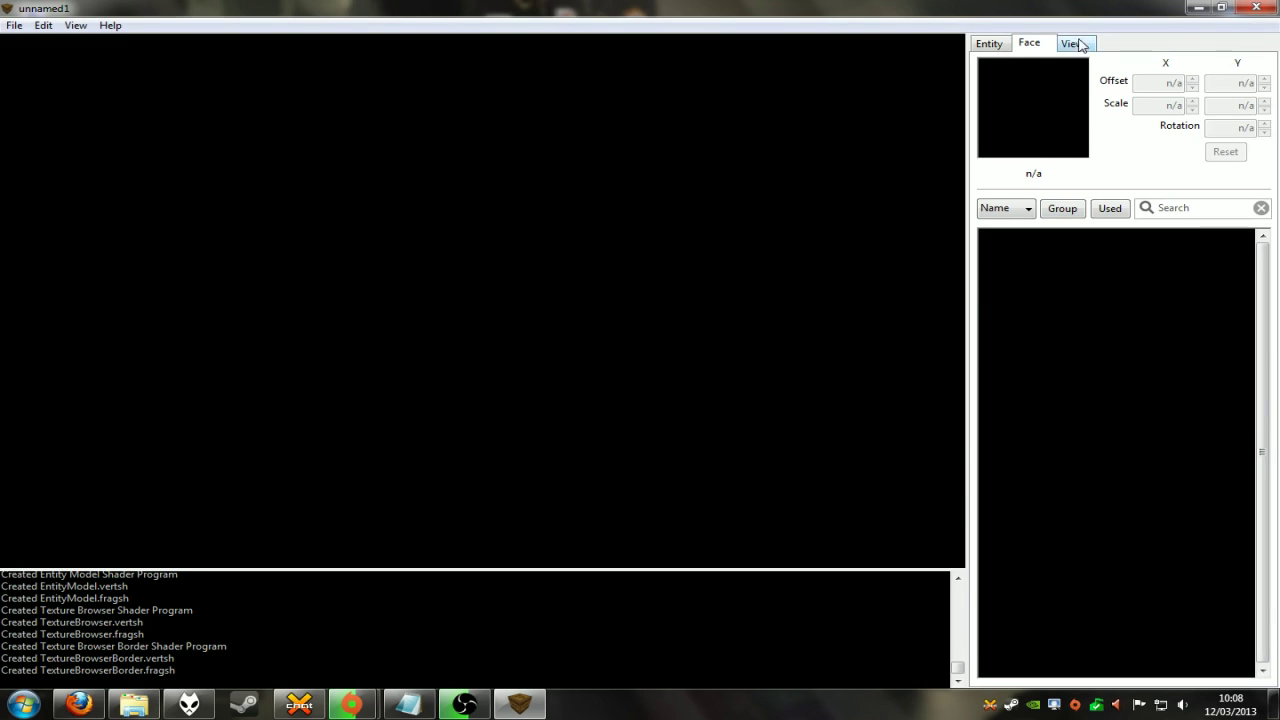
{"action": "left_click", "coordinate": [1080, 44]}
{"action": "left_click", "coordinate": [1000, 45]}
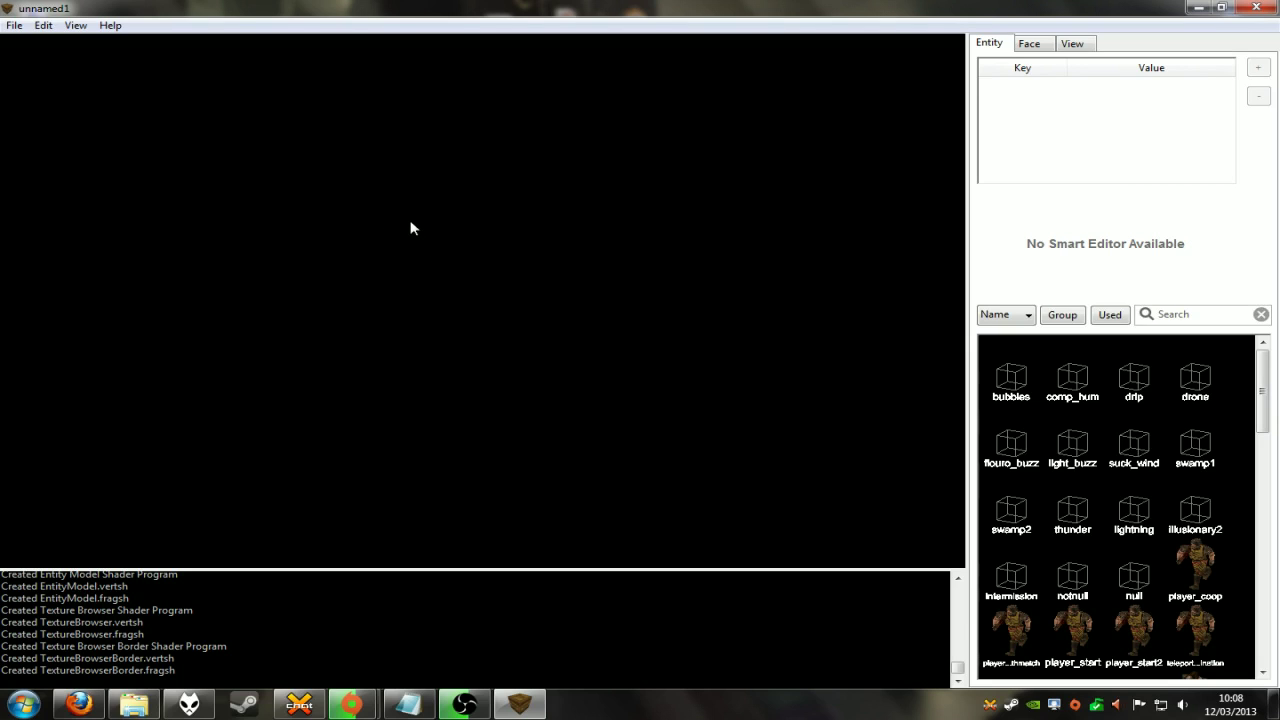
In the map properties, choose Quake.fgd as the entity definition file and ID1 as the entity model subdirectory
{"action": "left_click", "coordinate": [43, 25]}
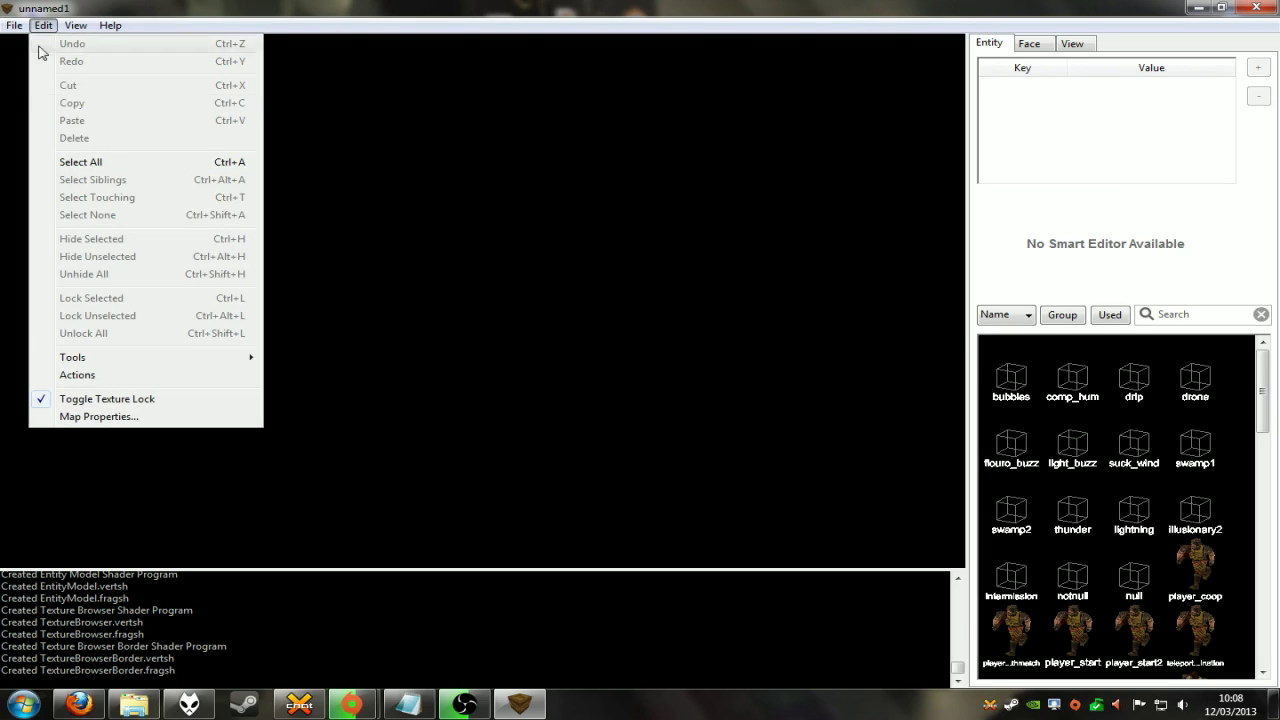
{"action": "left_click", "coordinate": [134, 417]}
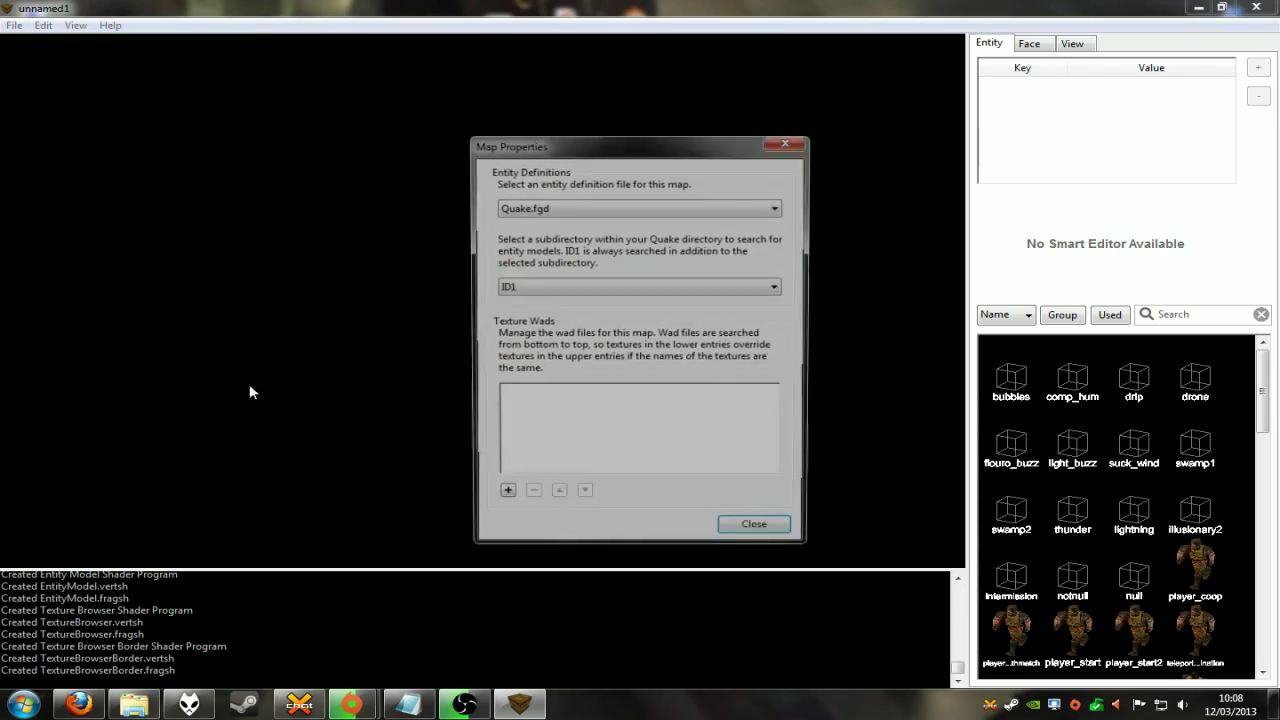
{"action": "left_click", "coordinate": [646, 212]}
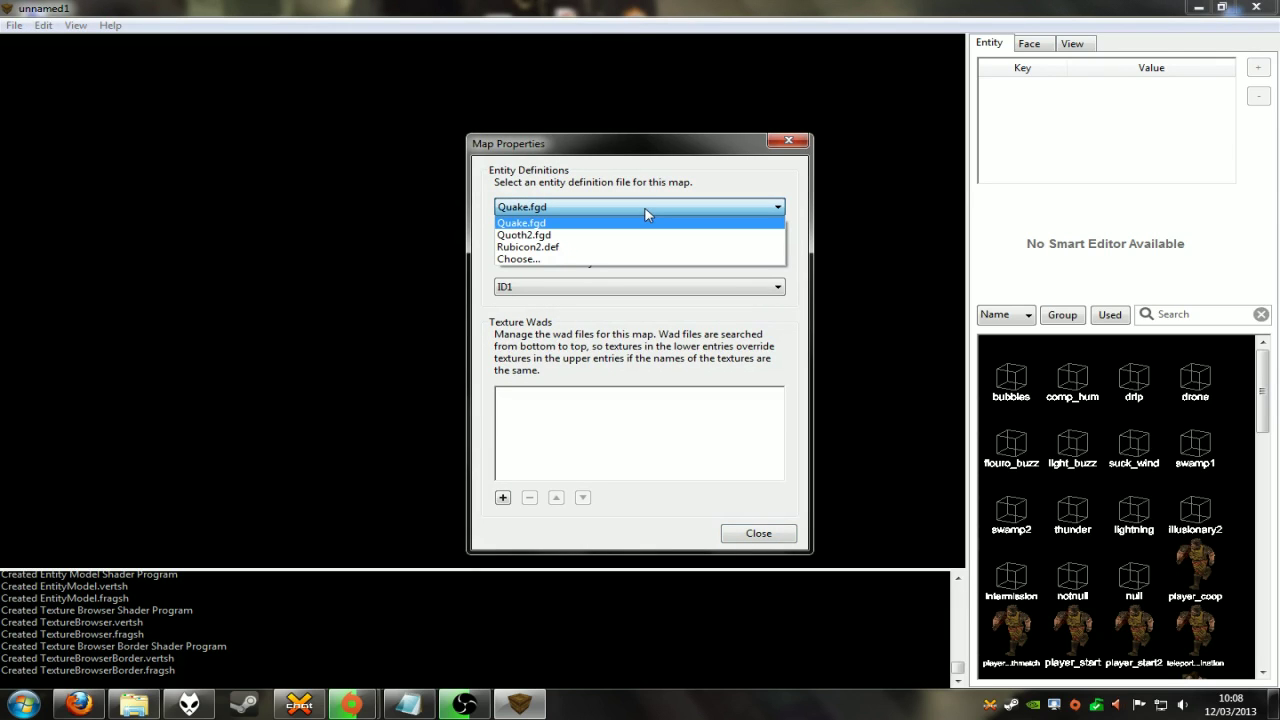
{"action": "left_click", "coordinate": [579, 224]}
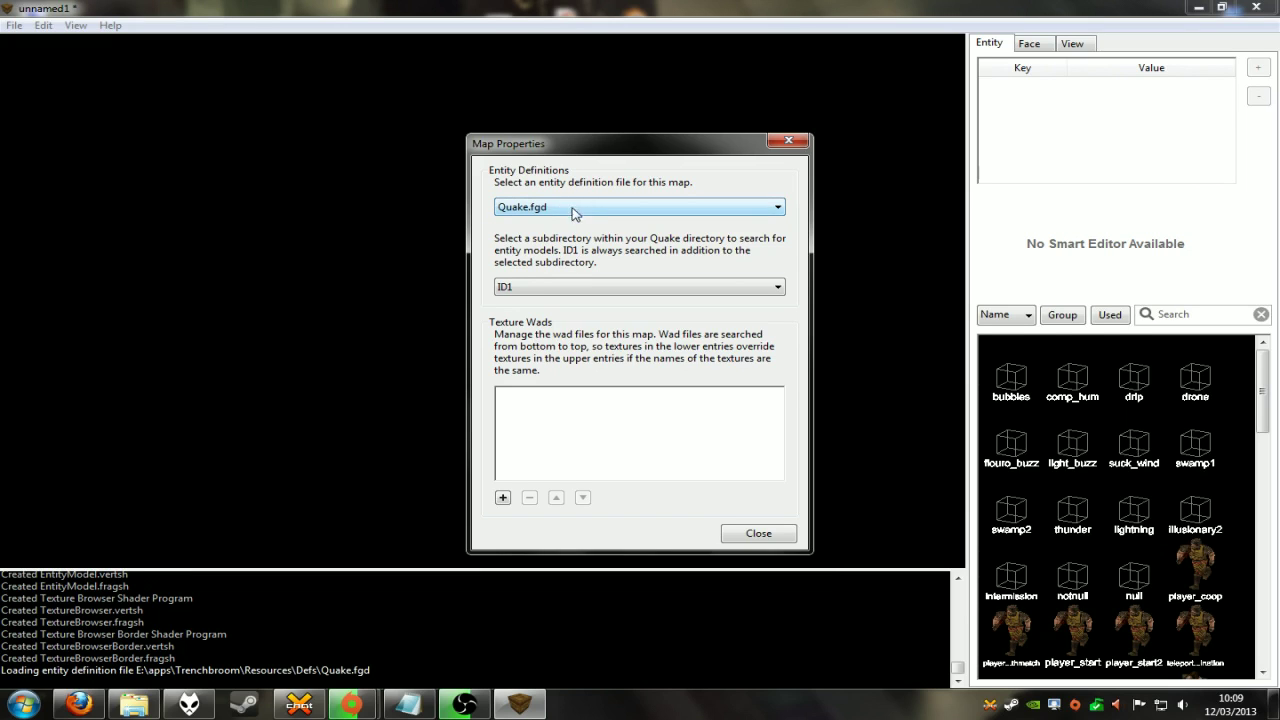
{"action": "left_click", "coordinate": [642, 287]}
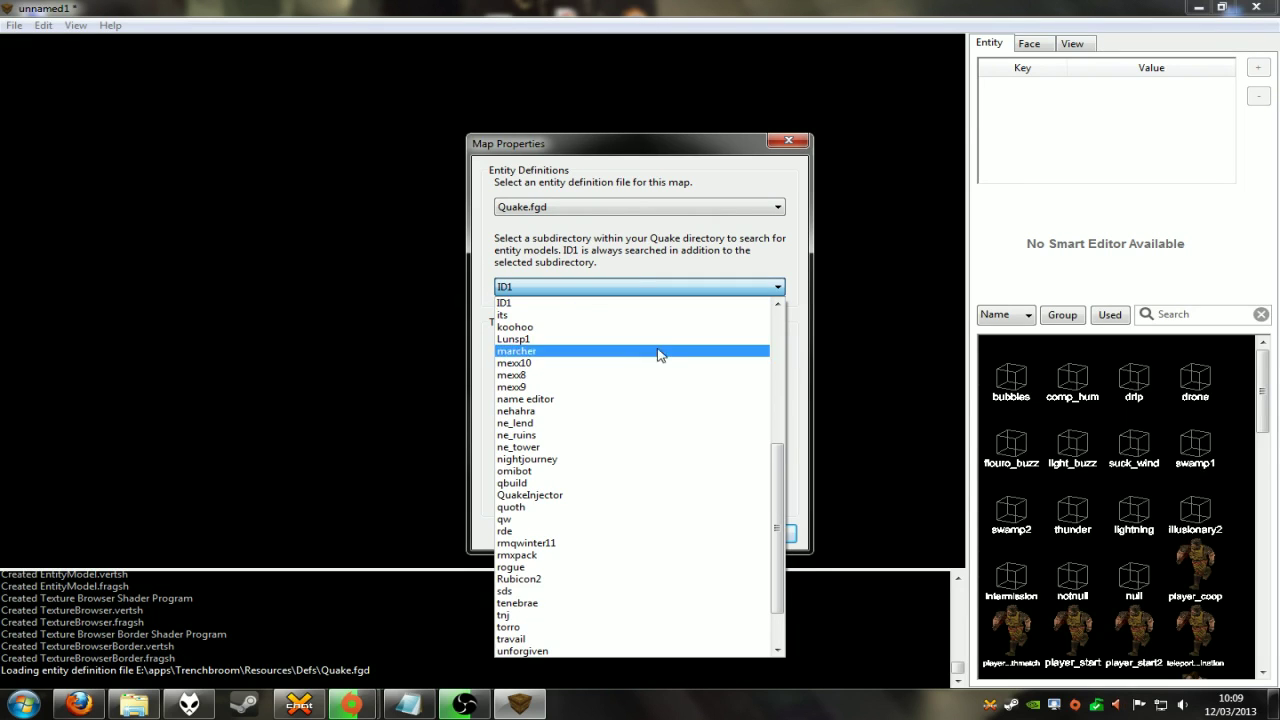
{"action": "left_click", "coordinate": [645, 305]}
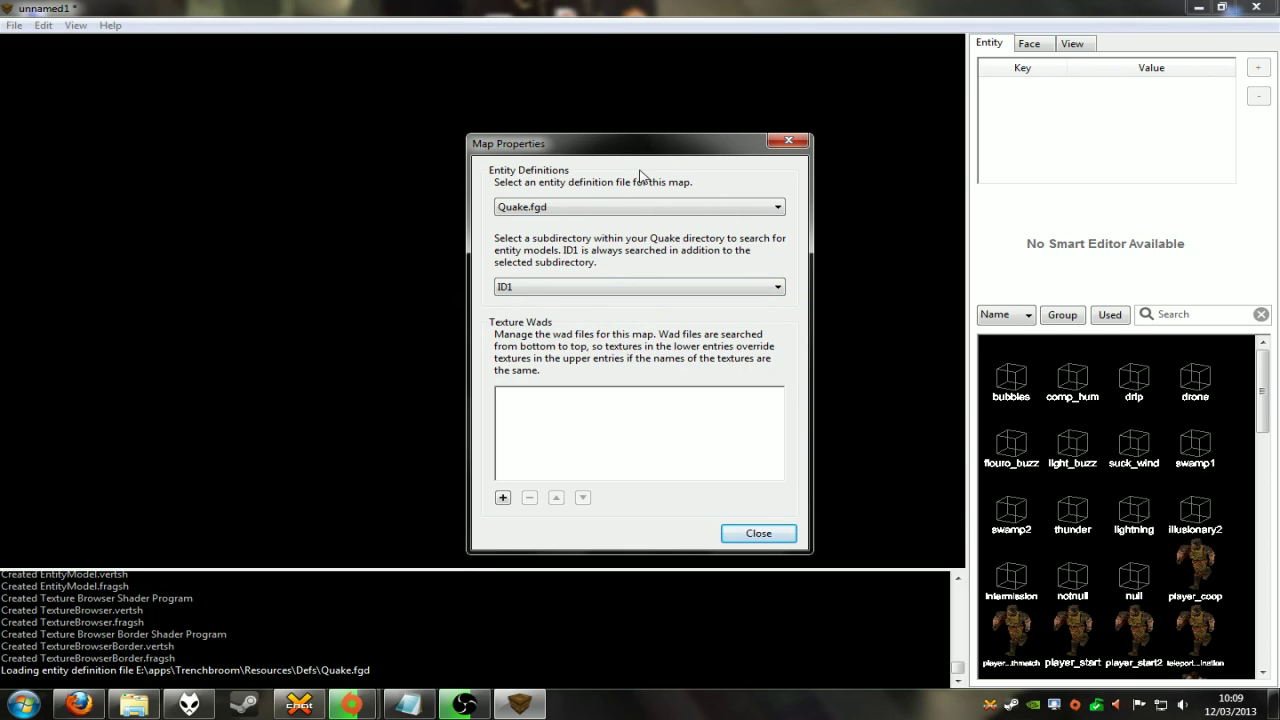
{"action": "left_click_drag", "start_coordinate": [650, 158], "coordinate": [560, 146]}
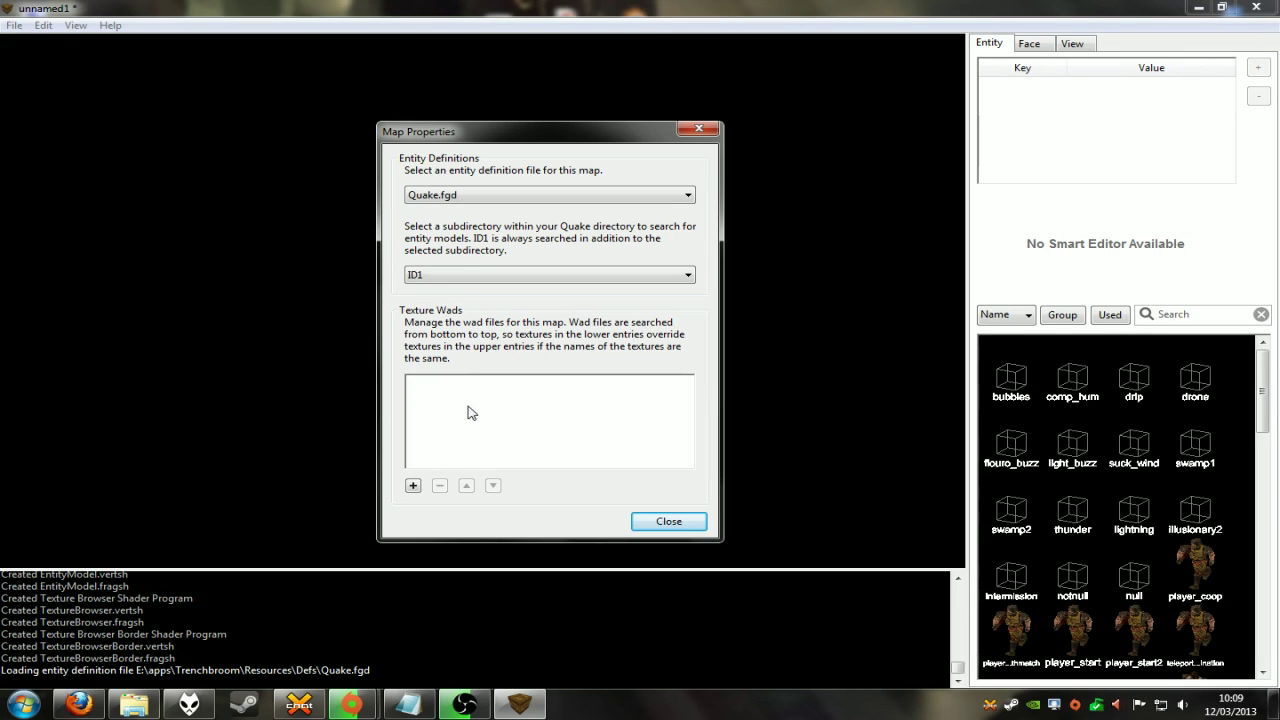
Add quake1.wad from the textures_q1 folder to the map's texture wads, stored with an absolute path
{"action": "left_click", "coordinate": [413, 485]}
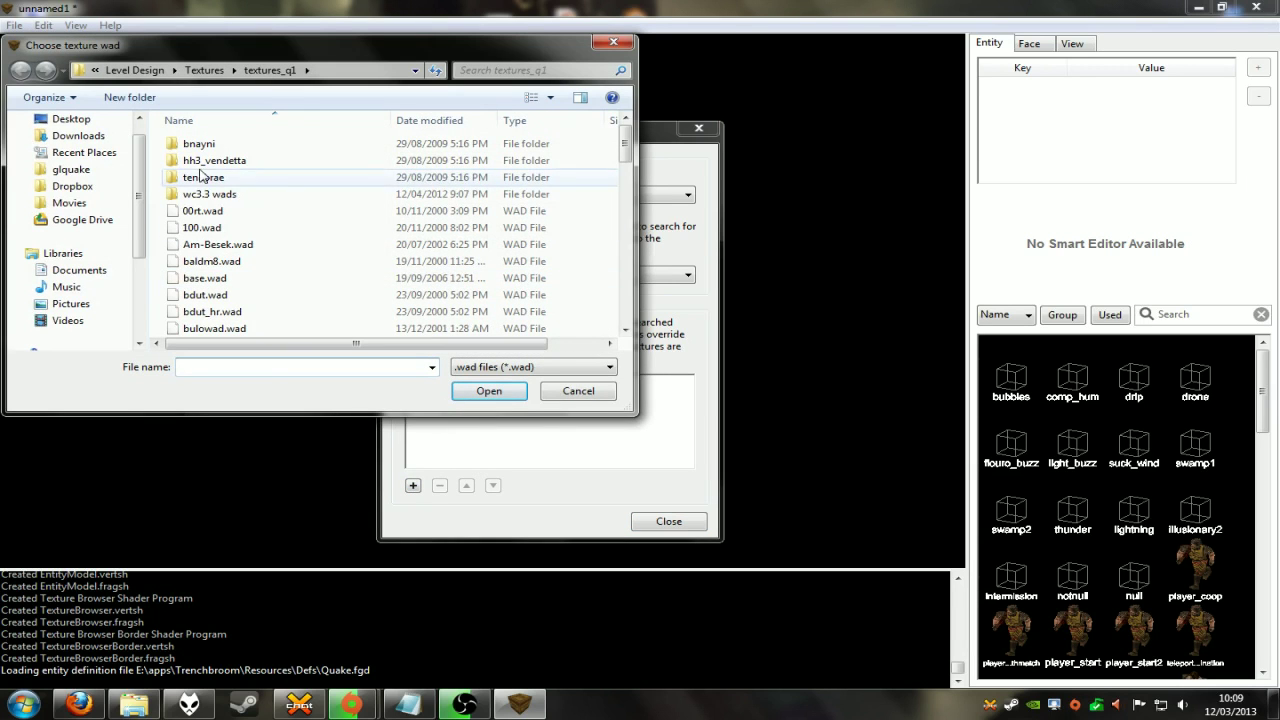
{"action": "left_click_drag", "start_coordinate": [625, 145], "coordinate": [626, 256]}
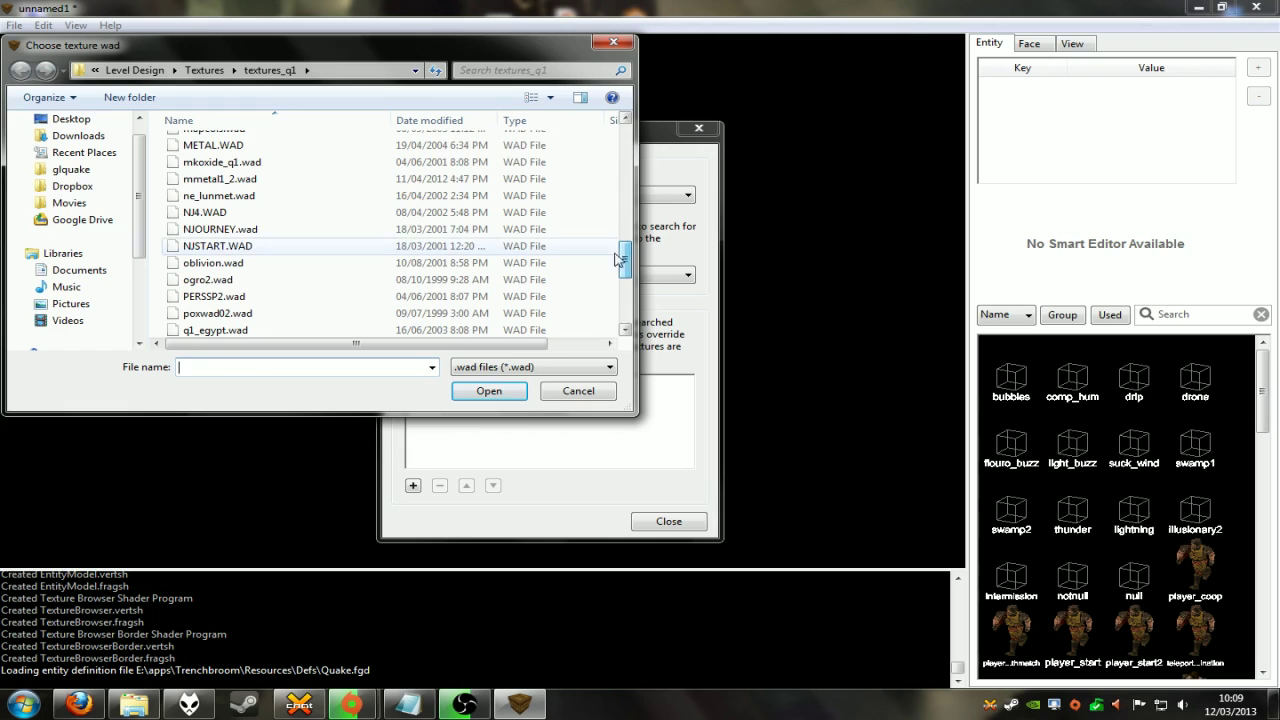
{"action": "left_click", "coordinate": [226, 233]}
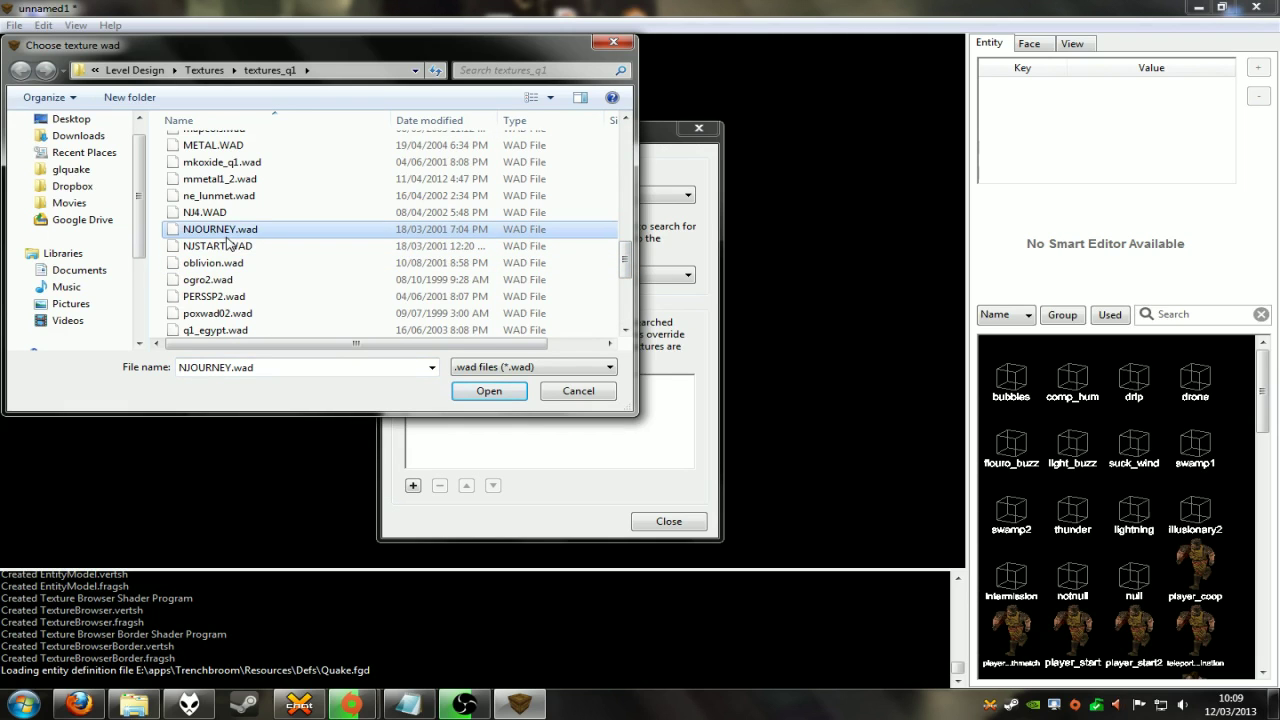
{"action": "key", "text": "q"}
{"action": "double_click", "coordinate": [232, 190]}
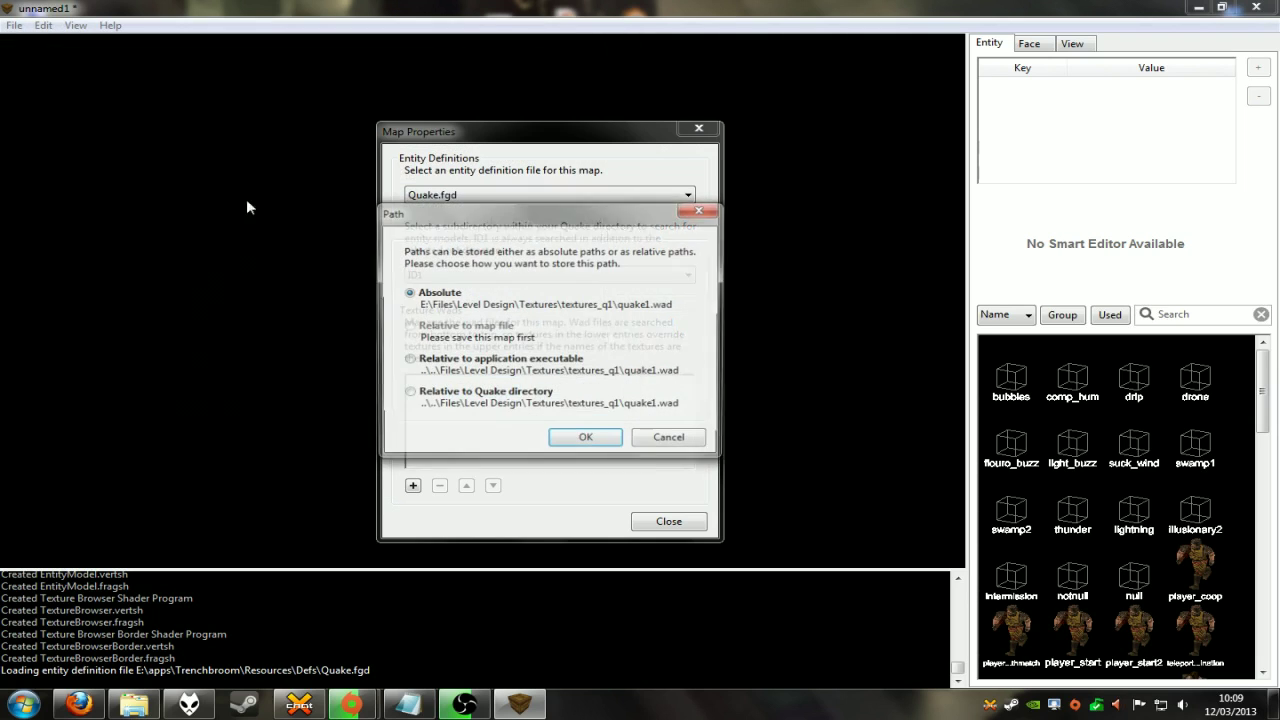
{"action": "left_click", "coordinate": [586, 441]}
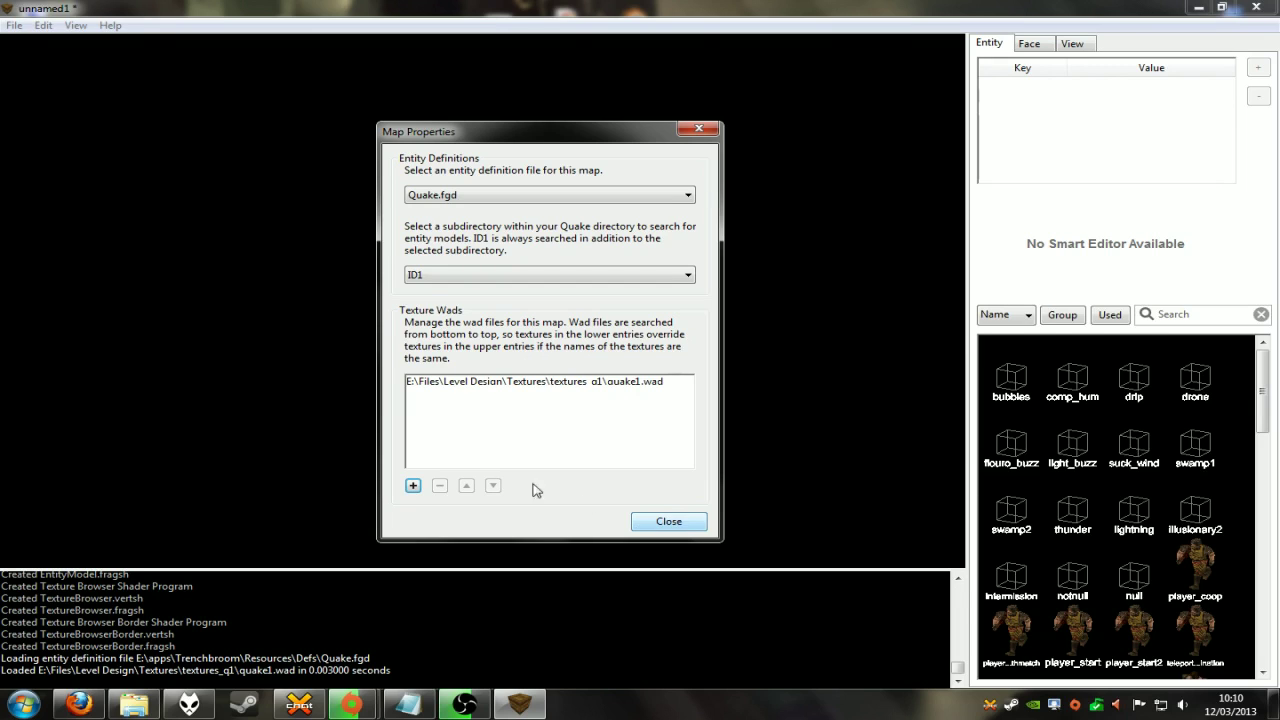
{"action": "left_click", "coordinate": [666, 521]}
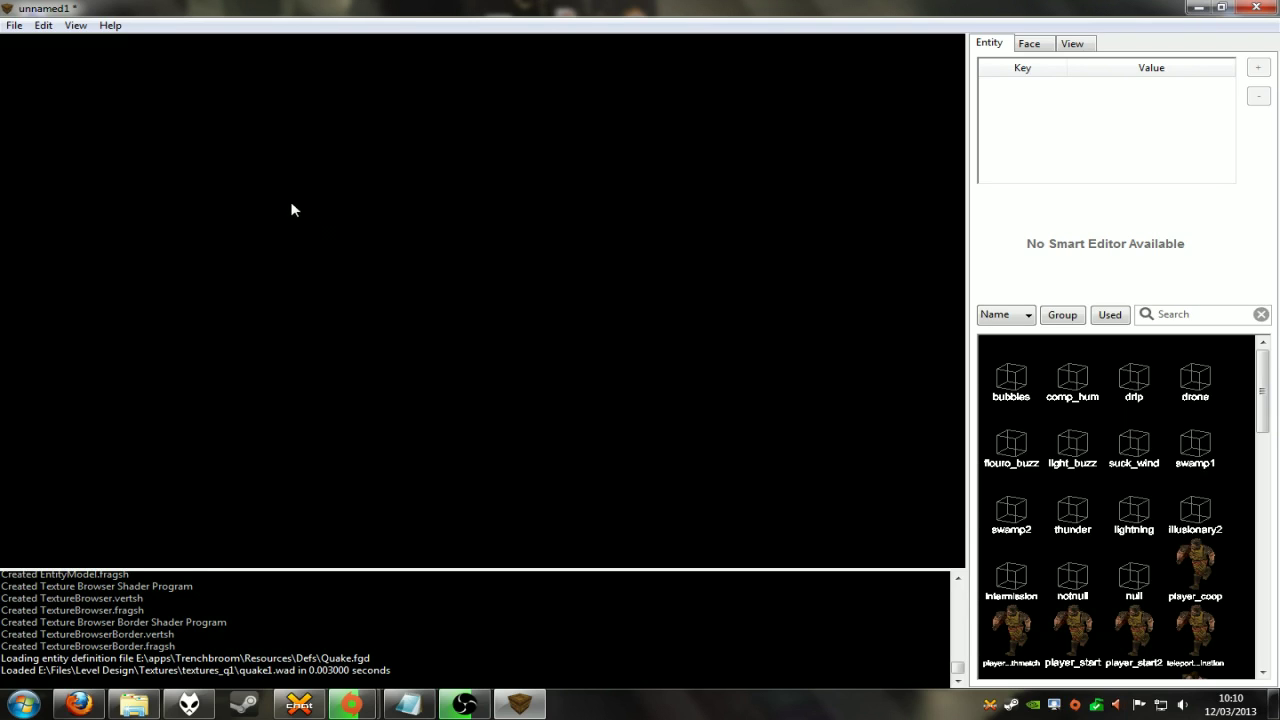
Draw a small brush about 16 × 32 × 32 units in the empty map and shift it horizontally
{"action": "left_click_drag", "start_coordinate": [291, 203], "coordinate": [337, 249]}
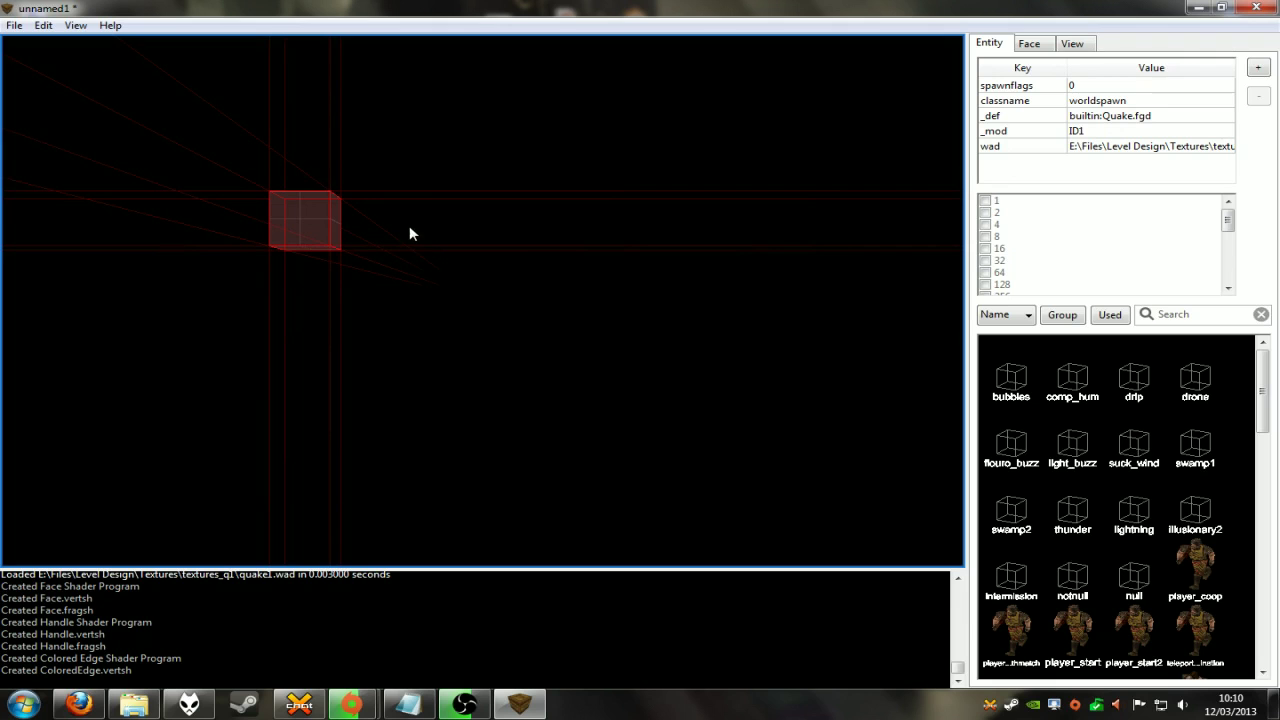
{"action": "mouse_move", "coordinate": [399, 219]}
{"action": "right_mouse_down"}
{"action": "mouse_move", "coordinate": [434, 240]}
{"action": "mouse_move", "coordinate": [380, 211]}
{"action": "mouse_move", "coordinate": [343, 223]}
{"action": "mouse_move", "coordinate": [412, 192]}
{"action": "mouse_move", "coordinate": [346, 209]}
{"action": "mouse_move", "coordinate": [400, 203]}
{"action": "right_mouse_up"}
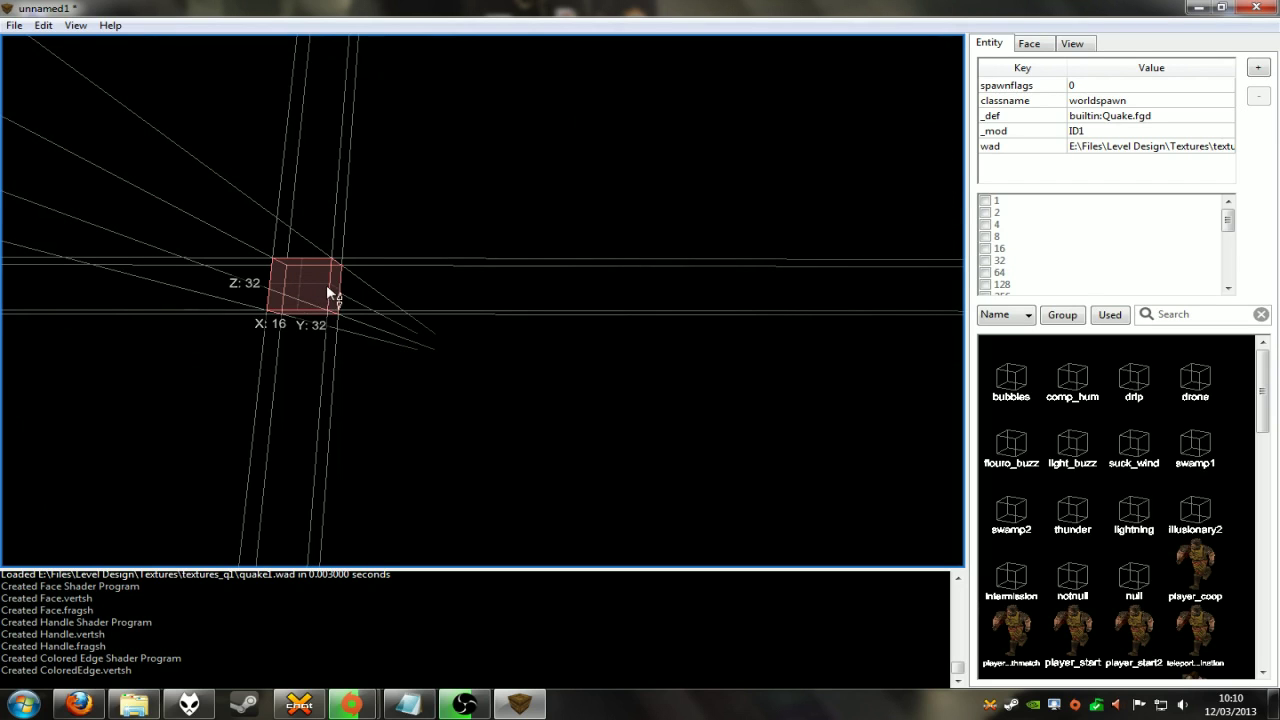
{"action": "mouse_move", "coordinate": [305, 285]}
{"action": "right_mouse_down"}
{"action": "mouse_move", "coordinate": [234, 254]}
{"action": "mouse_move", "coordinate": [209, 289]}
{"action": "mouse_move", "coordinate": [426, 374]}
{"action": "mouse_move", "coordinate": [583, 351]}
{"action": "mouse_move", "coordinate": [574, 389]}
{"action": "mouse_move", "coordinate": [397, 397]}
{"action": "mouse_move", "coordinate": [246, 369]}
{"action": "mouse_move", "coordinate": [374, 360]}
{"action": "mouse_move", "coordinate": [574, 374]}
{"action": "mouse_move", "coordinate": [637, 366]}
{"action": "mouse_move", "coordinate": [634, 331]}
{"action": "mouse_move", "coordinate": [374, 349]}
{"action": "mouse_move", "coordinate": [513, 350]}
{"action": "mouse_move", "coordinate": [388, 373]}
{"action": "right_mouse_up"}
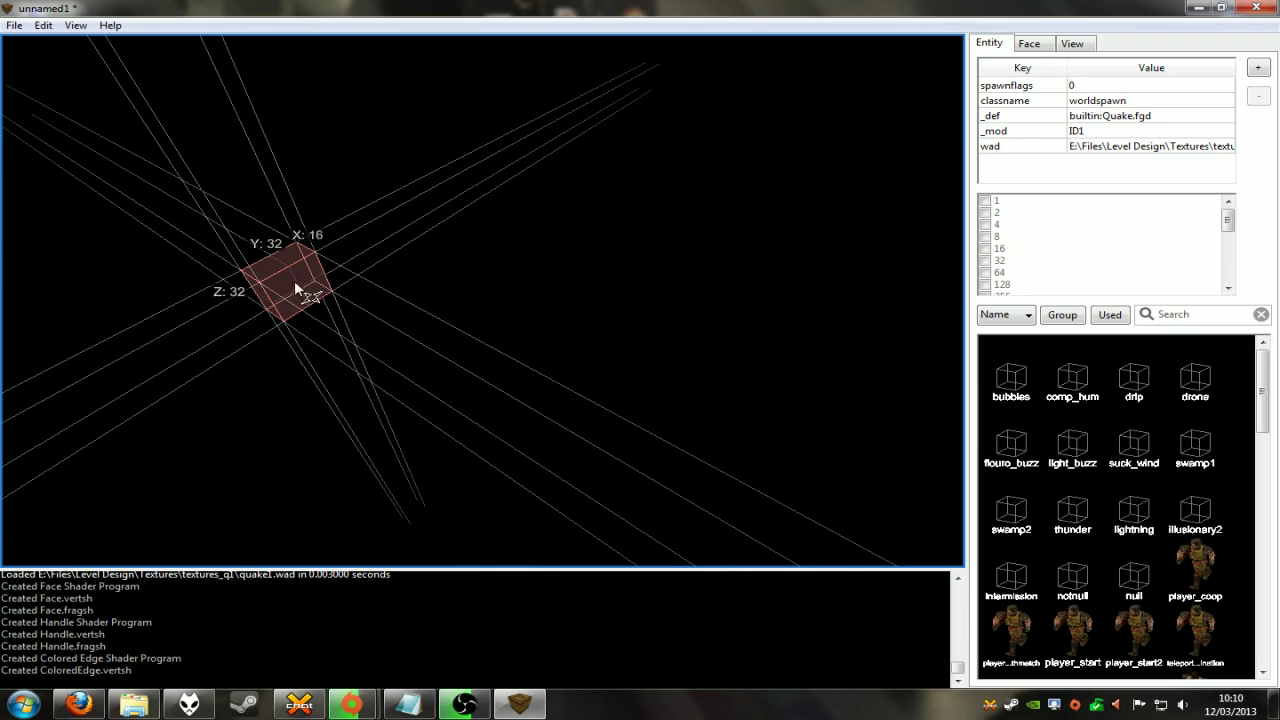
{"action": "mouse_move", "coordinate": [296, 281]}
{"action": "left_mouse_down"}
{"action": "mouse_move", "coordinate": [408, 298]}
{"action": "mouse_move", "coordinate": [337, 260]}
{"action": "mouse_move", "coordinate": [413, 332]}
{"action": "mouse_move", "coordinate": [397, 266]}
{"action": "mouse_move", "coordinate": [405, 318]}
{"action": "left_mouse_up"}
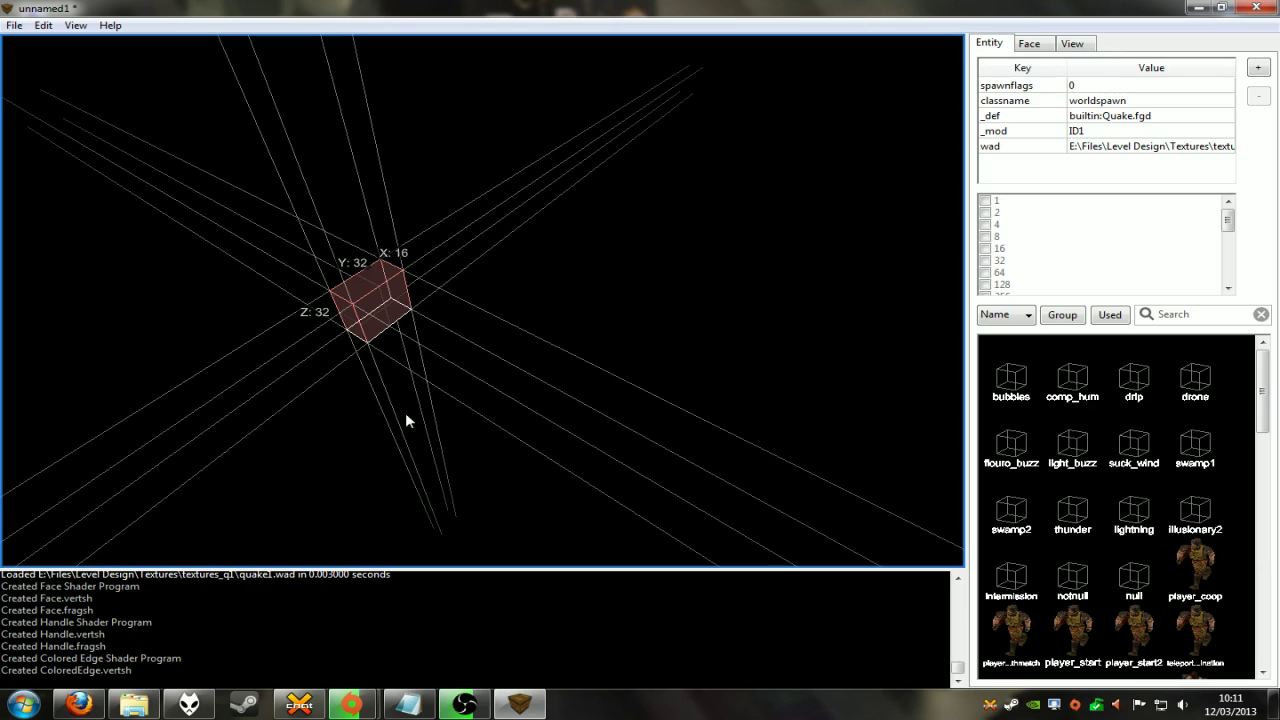
Resize the brush by pulling its faces outward until it is a 128 × 128 × 128 unit cube
{"action": "mouse_move", "coordinate": [402, 400]}
{"action": "left_mouse_down"}
{"action": "mouse_move", "coordinate": [443, 486]}
{"action": "mouse_move", "coordinate": [414, 395]}
{"action": "left_mouse_up"}
{"action": "mouse_move", "coordinate": [453, 326]}
{"action": "left_mouse_down"}
{"action": "mouse_move", "coordinate": [531, 257]}
{"action": "mouse_move", "coordinate": [539, 266]}
{"action": "mouse_move", "coordinate": [505, 275]}
{"action": "left_mouse_up"}
{"action": "mouse_move", "coordinate": [260, 257]}
{"action": "left_mouse_down", "text": "shift"}
{"action": "mouse_move", "coordinate": [217, 288]}
{"action": "mouse_move", "coordinate": [232, 310]}
{"action": "left_mouse_up", "text": "shift"}
{"action": "mouse_move", "coordinate": [260, 371]}
{"action": "left_mouse_down", "text": "shift"}
{"action": "mouse_move", "coordinate": [214, 446]}
{"action": "mouse_move", "coordinate": [237, 373]}
{"action": "mouse_move", "coordinate": [228, 354]}
{"action": "left_mouse_up", "text": "shift"}
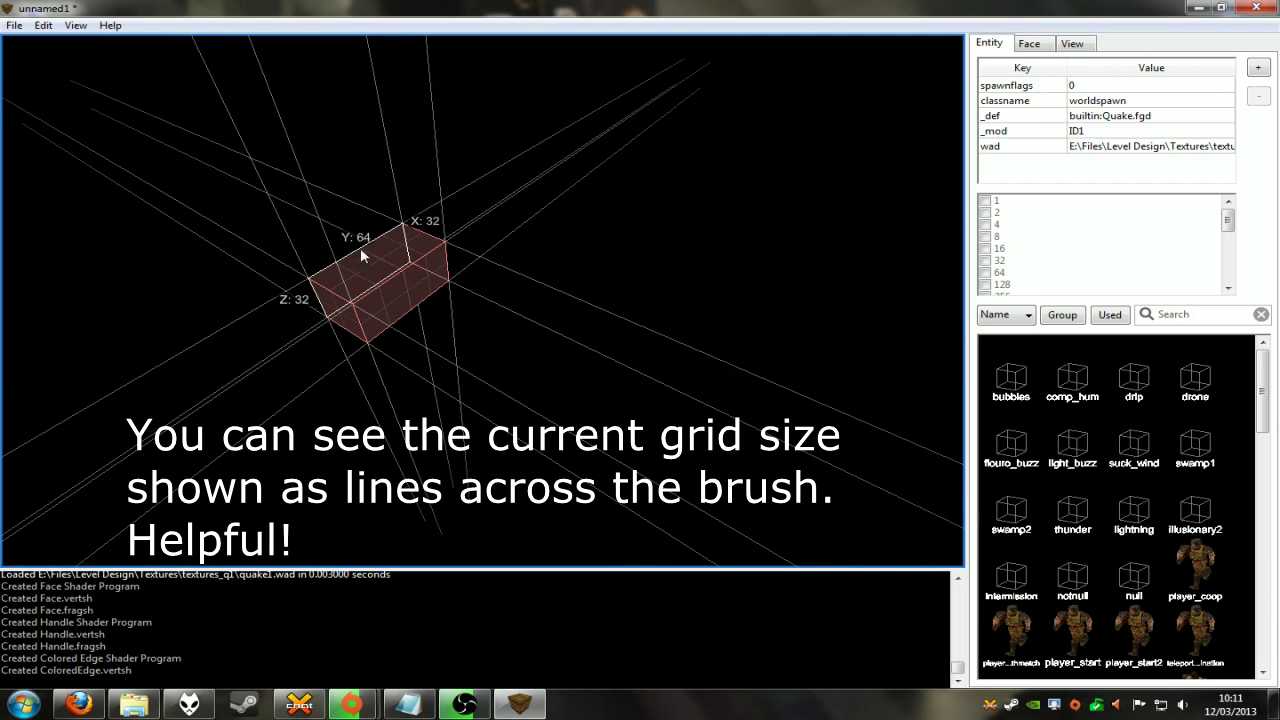
{"action": "mouse_move", "coordinate": [392, 251]}
{"action": "left_mouse_down"}
{"action": "mouse_move", "coordinate": [380, 222]}
{"action": "mouse_move", "coordinate": [374, 242]}
{"action": "left_mouse_up"}
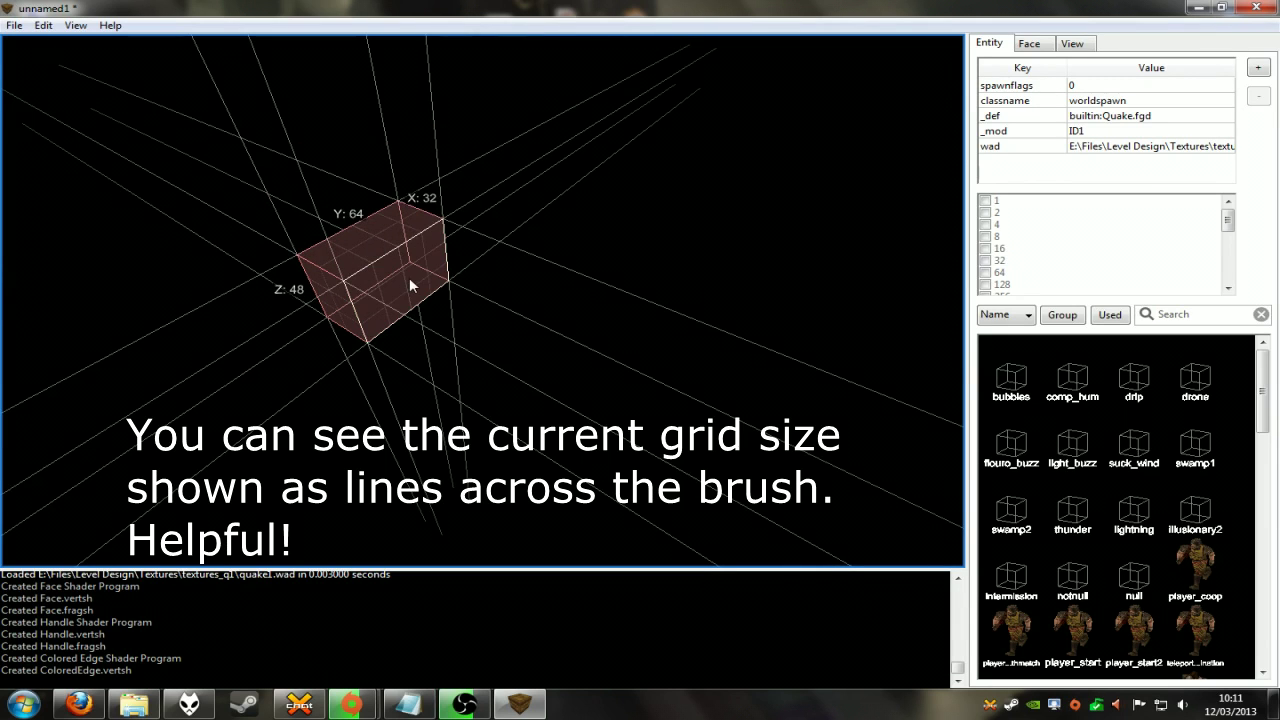
{"action": "mouse_move", "coordinate": [409, 286]}
{"action": "left_mouse_down"}
{"action": "mouse_move", "coordinate": [617, 390]}
{"action": "mouse_move", "coordinate": [486, 331]}
{"action": "mouse_move", "coordinate": [543, 360]}
{"action": "mouse_move", "coordinate": [446, 334]}
{"action": "mouse_move", "coordinate": [584, 378]}
{"action": "mouse_move", "coordinate": [554, 337]}
{"action": "left_mouse_up"}
{"action": "mouse_move", "coordinate": [418, 221]}
{"action": "left_mouse_down"}
{"action": "mouse_move", "coordinate": [551, 231]}
{"action": "mouse_move", "coordinate": [634, 177]}
{"action": "mouse_move", "coordinate": [614, 187]}
{"action": "left_mouse_up"}
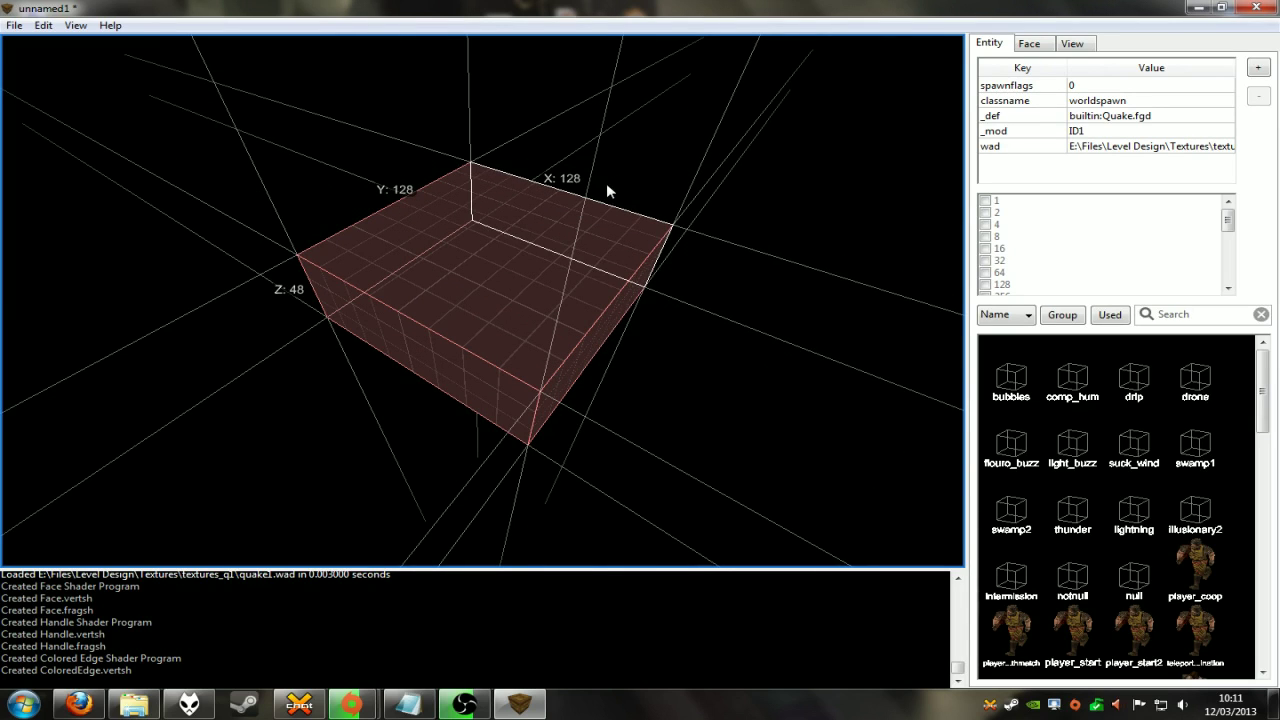
{"action": "mouse_move", "coordinate": [413, 412]}
{"action": "left_mouse_down", "text": "shift"}
{"action": "mouse_move", "coordinate": [428, 486]}
{"action": "mouse_move", "coordinate": [429, 463]}
{"action": "mouse_move", "coordinate": [430, 474]}
{"action": "left_mouse_up", "text": "shift"}
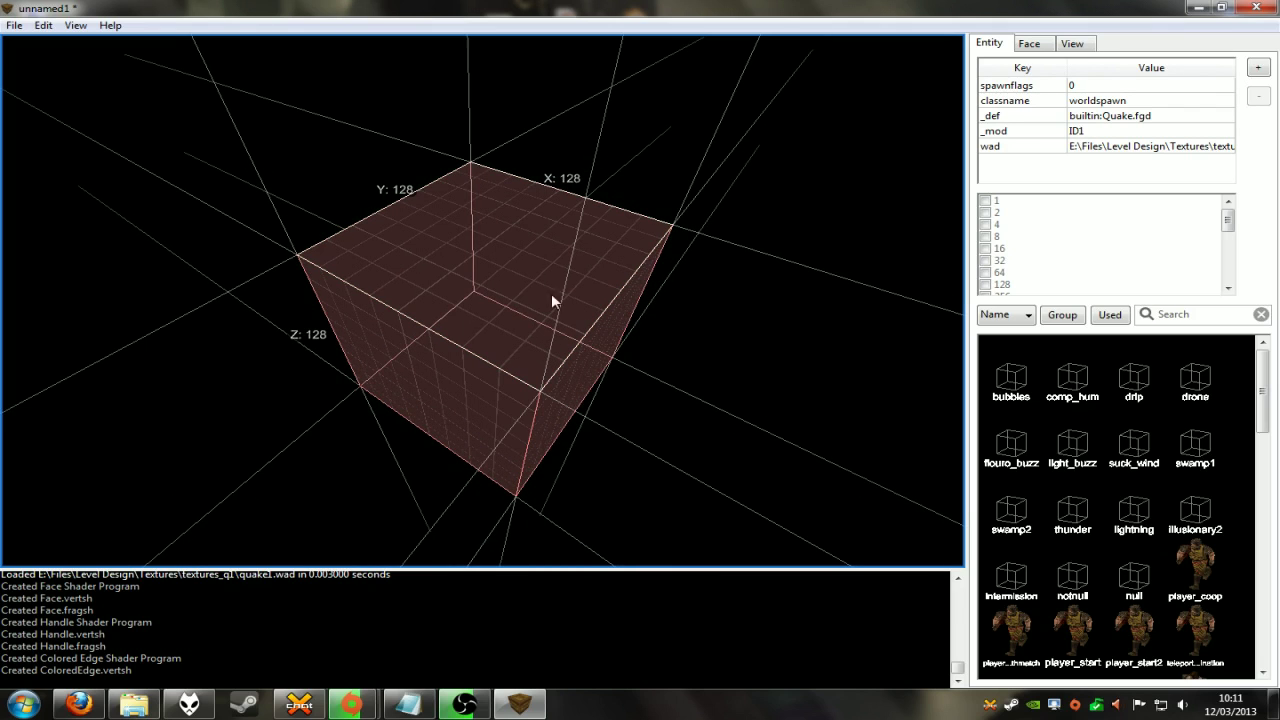
Apply the metal4_7 texture to all faces of the selected cube brush
{"action": "mouse_move", "coordinate": [488, 297]}
{"action": "right_mouse_down", "text": "alt"}
{"action": "mouse_move", "coordinate": [452, 276]}
{"action": "mouse_move", "coordinate": [610, 262]}
{"action": "mouse_move", "coordinate": [511, 287]}
{"action": "mouse_move", "coordinate": [512, 298]}
{"action": "right_mouse_up", "text": "alt"}
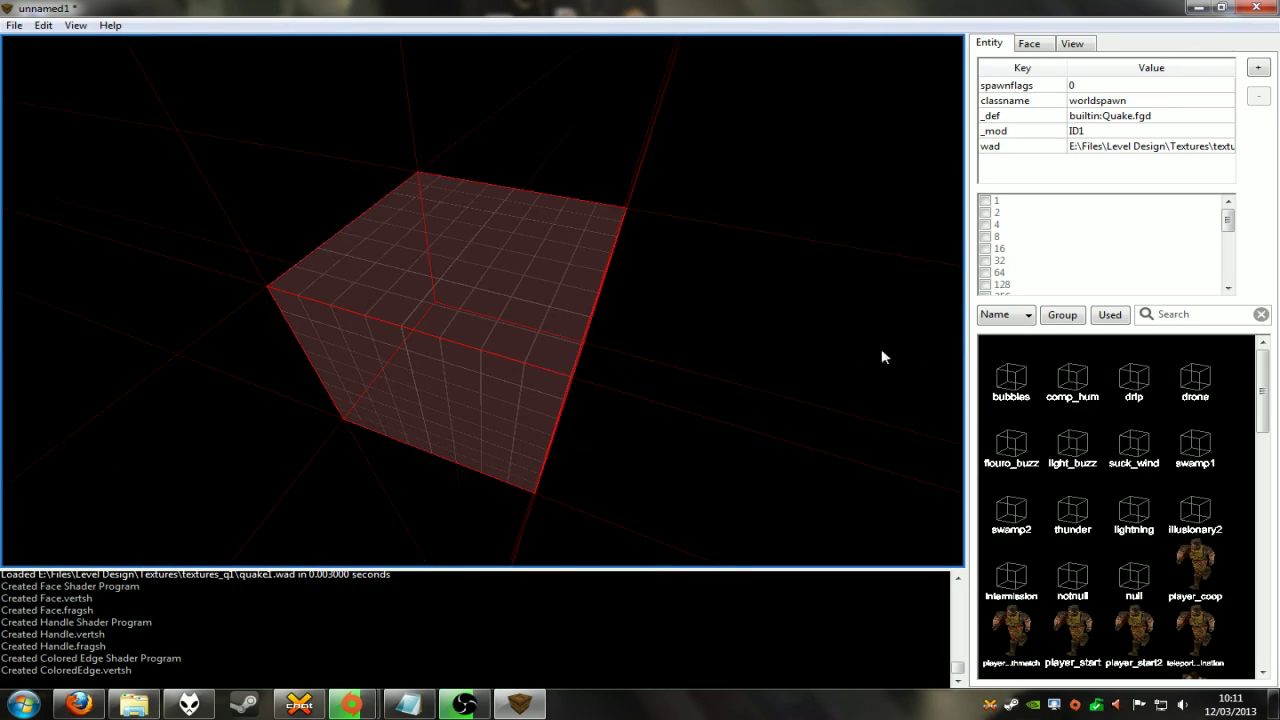
{"action": "left_click", "coordinate": [1029, 44]}
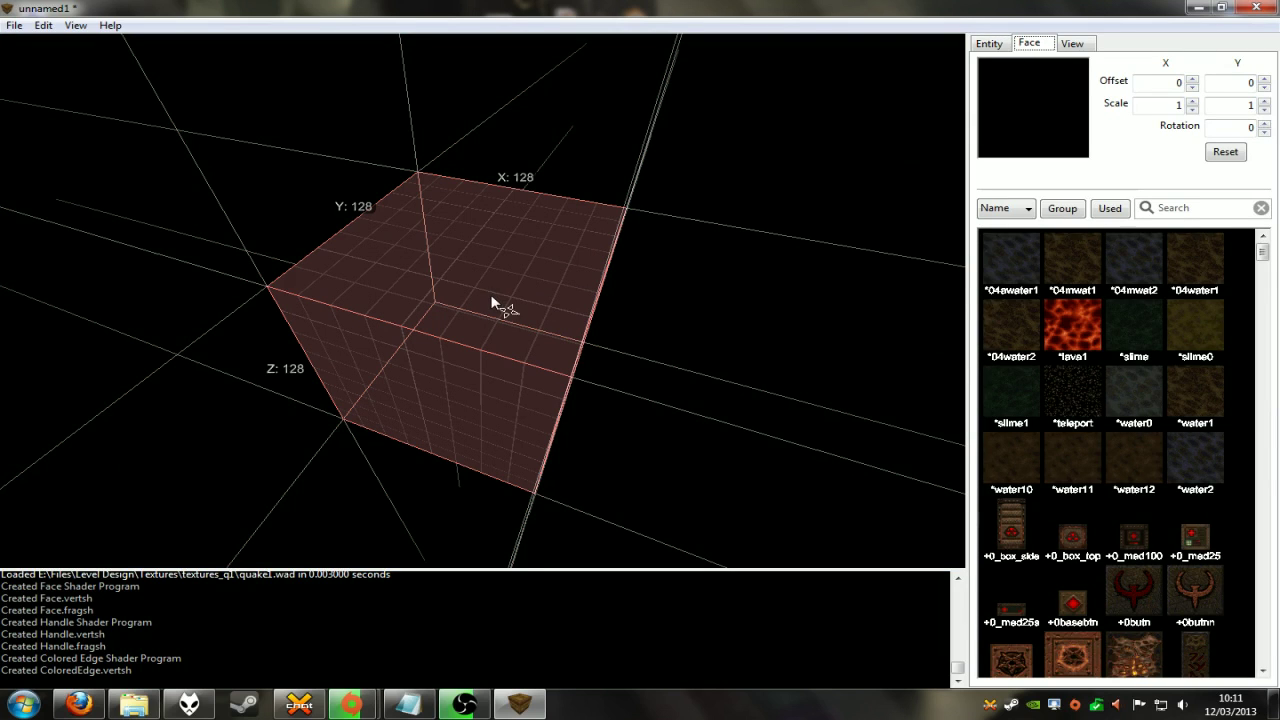
{"action": "mouse_move", "coordinate": [508, 285]}
{"action": "right_mouse_down"}
{"action": "mouse_move", "coordinate": [549, 349]}
{"action": "mouse_move", "coordinate": [491, 343]}
{"action": "mouse_move", "coordinate": [531, 351]}
{"action": "right_mouse_up"}
{"action": "left_click_drag", "start_coordinate": [1262, 256], "coordinate": [1259, 481]}
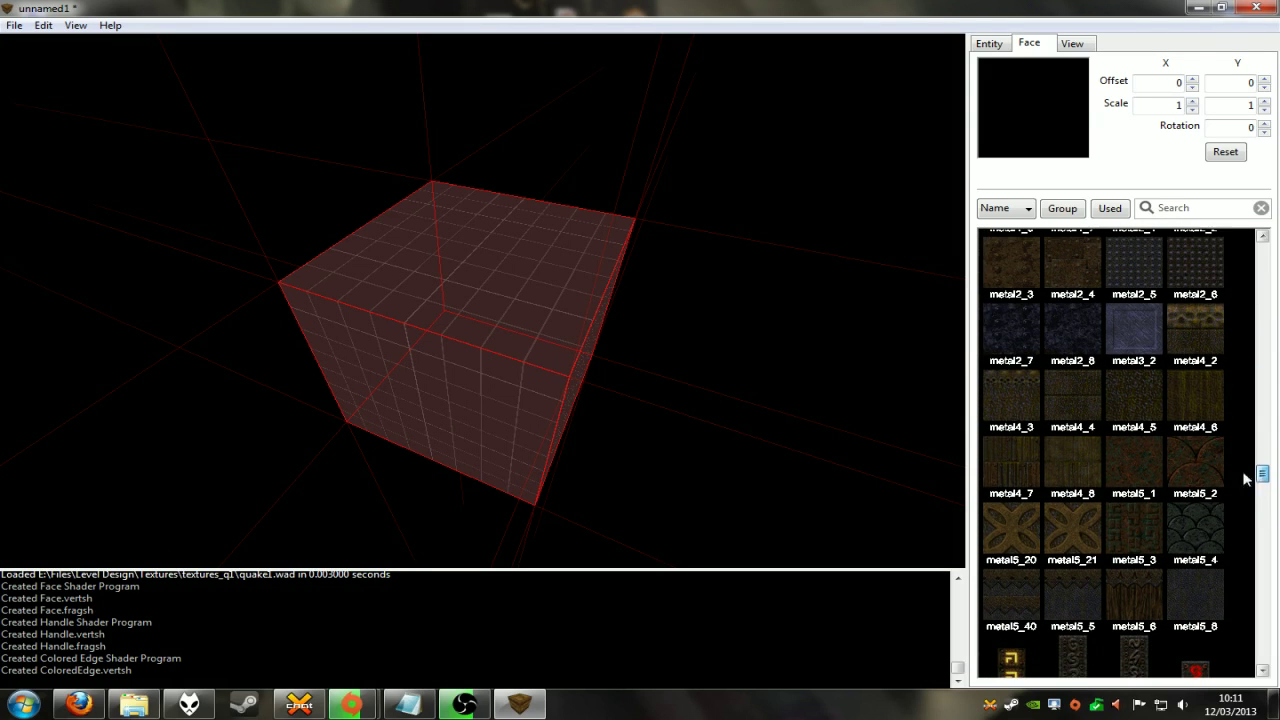
{"action": "left_click", "coordinate": [1020, 463]}
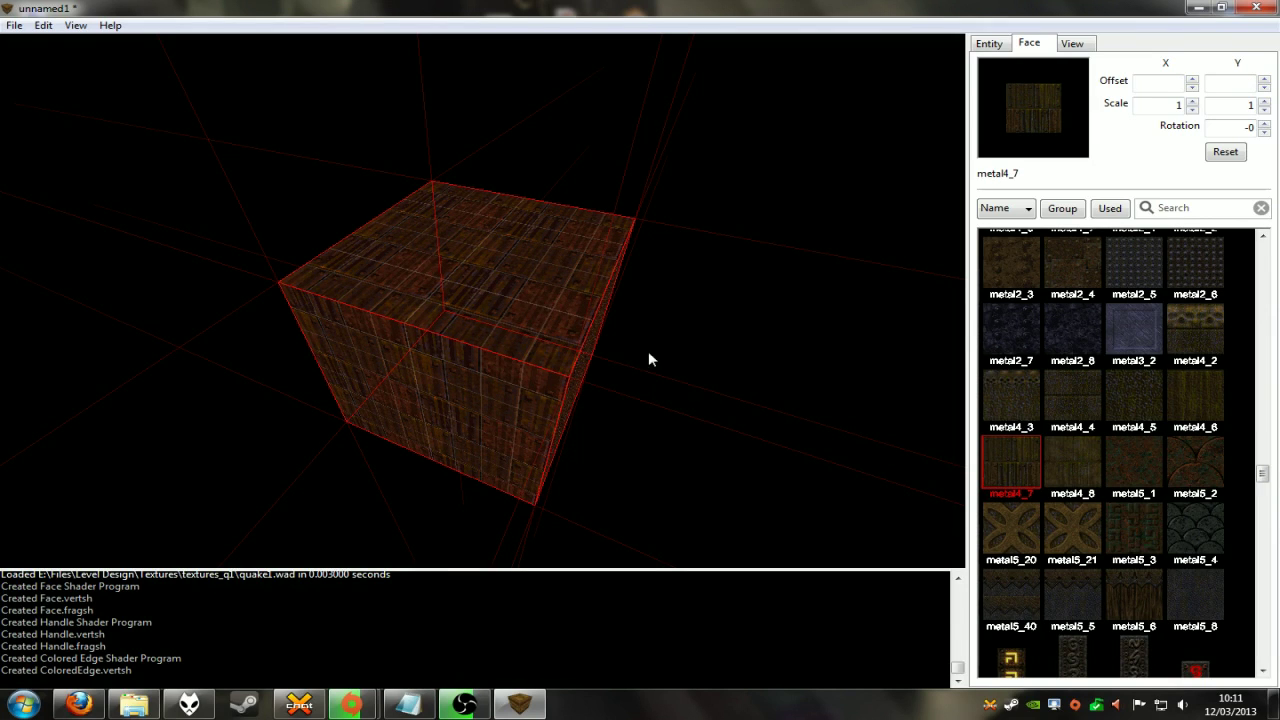
Examine the textured cube from different distances and angles in the 3D view
{"action": "right_click_drag", "start_coordinate": [483, 308], "coordinate": [437, 343], "text": "alt"}
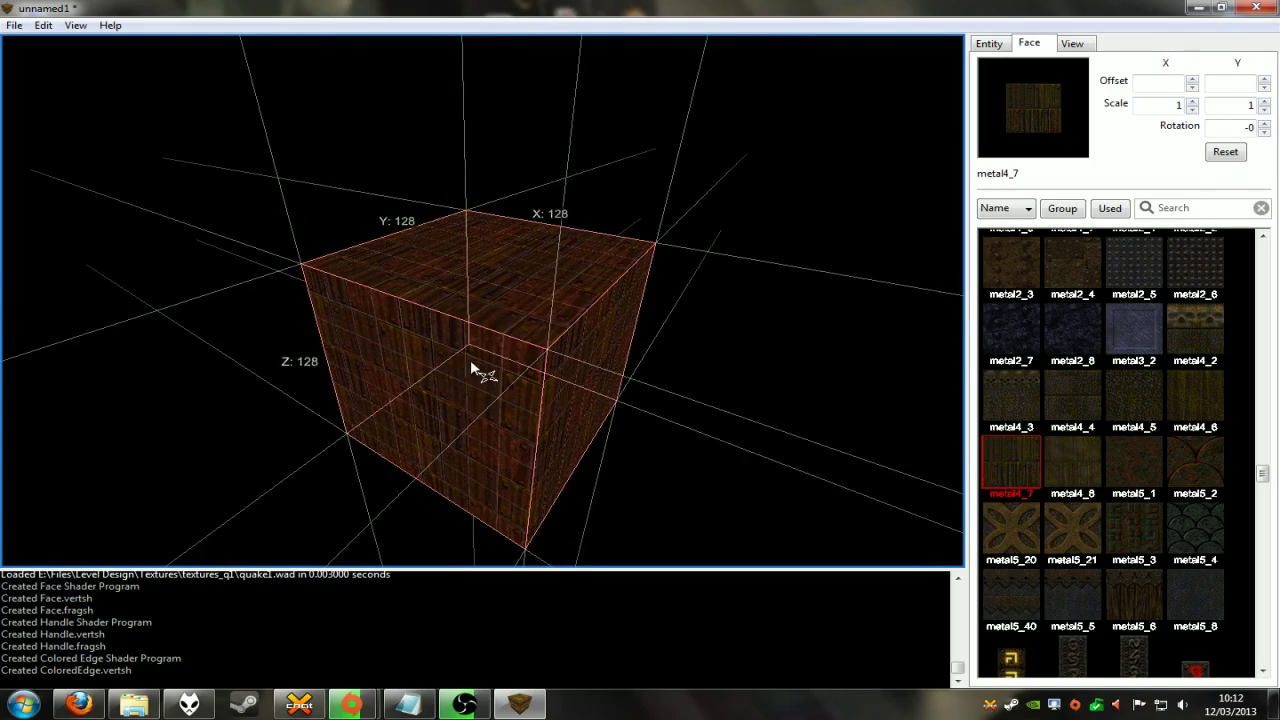
{"action": "scroll", "coordinate": [467, 342], "scroll_direction": "down", "scroll_amount": 4}
{"action": "scroll", "coordinate": [466, 341], "scroll_direction": "up", "scroll_amount": 5}
{"action": "scroll", "coordinate": [474, 351], "scroll_direction": "down", "scroll_amount": 4}
{"action": "scroll", "coordinate": [455, 339], "scroll_direction": "up", "scroll_amount": 3}
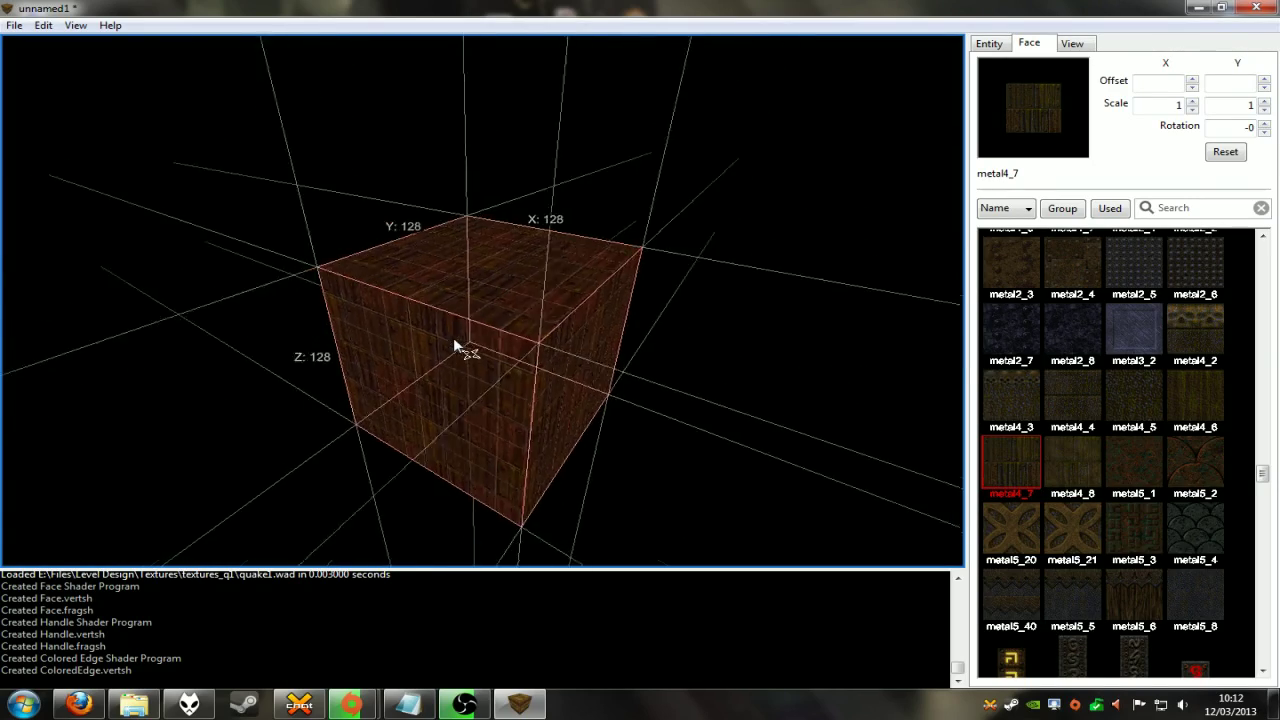
{"action": "scroll", "coordinate": [466, 359], "scroll_direction": "down", "scroll_amount": 3}
{"action": "scroll", "coordinate": [480, 348], "scroll_direction": "up", "scroll_amount": 2}
{"action": "mouse_move", "coordinate": [484, 350]}
{"action": "right_mouse_down", "text": "alt"}
{"action": "mouse_move", "coordinate": [528, 315]}
{"action": "mouse_move", "coordinate": [500, 346]}
{"action": "right_mouse_up", "text": "alt"}
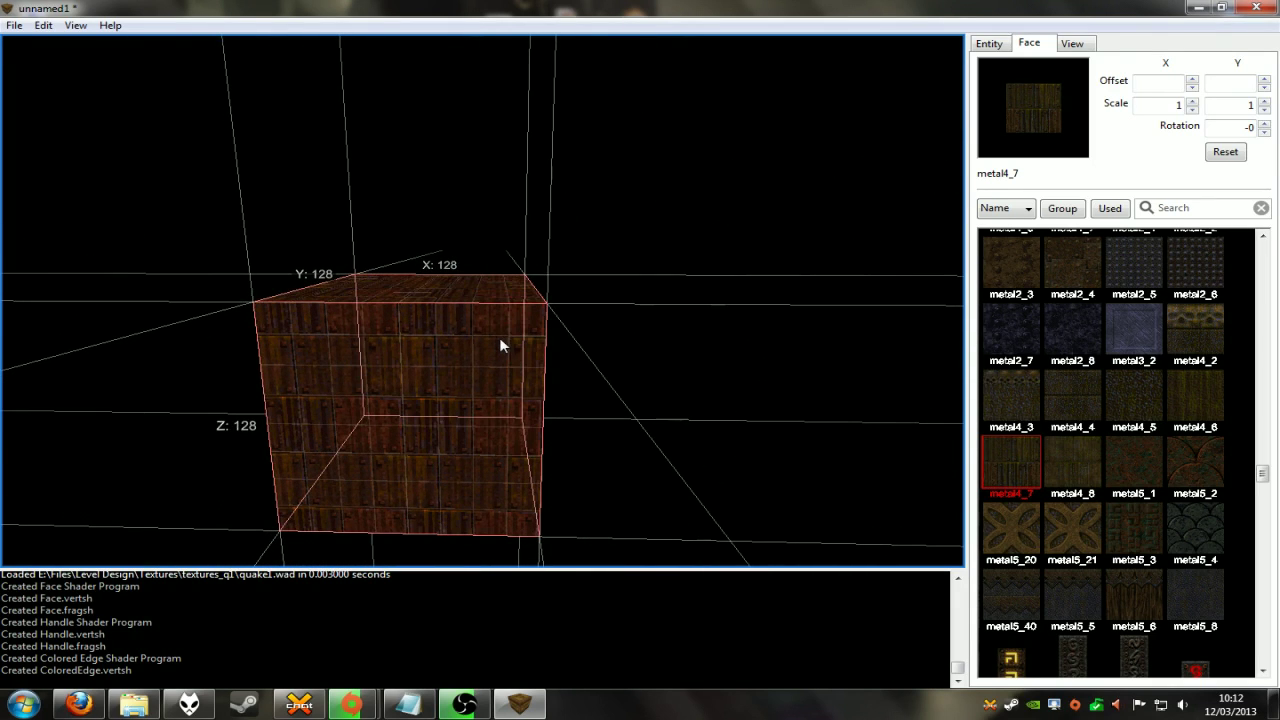
{"action": "scroll", "coordinate": [426, 366], "scroll_direction": "down", "scroll_amount": 2}
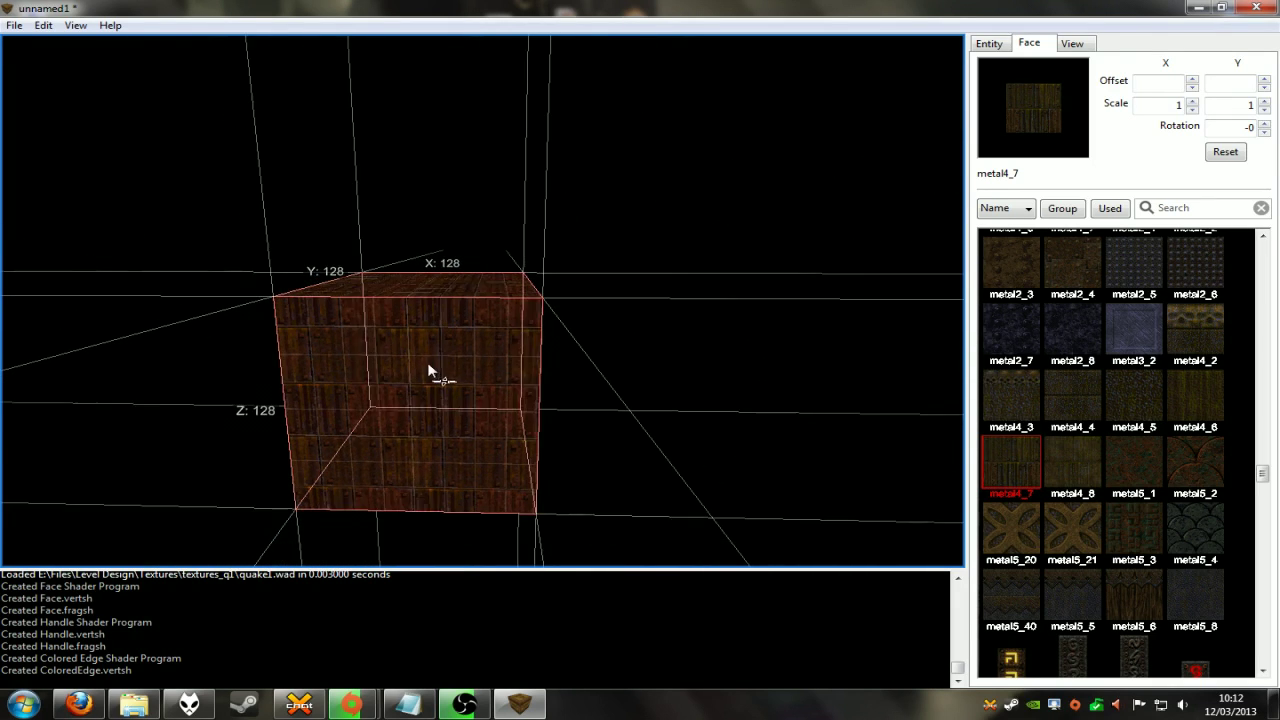
{"action": "scroll", "coordinate": [429, 377], "scroll_direction": "up", "scroll_amount": 2}
{"action": "key", "text": "Down"}
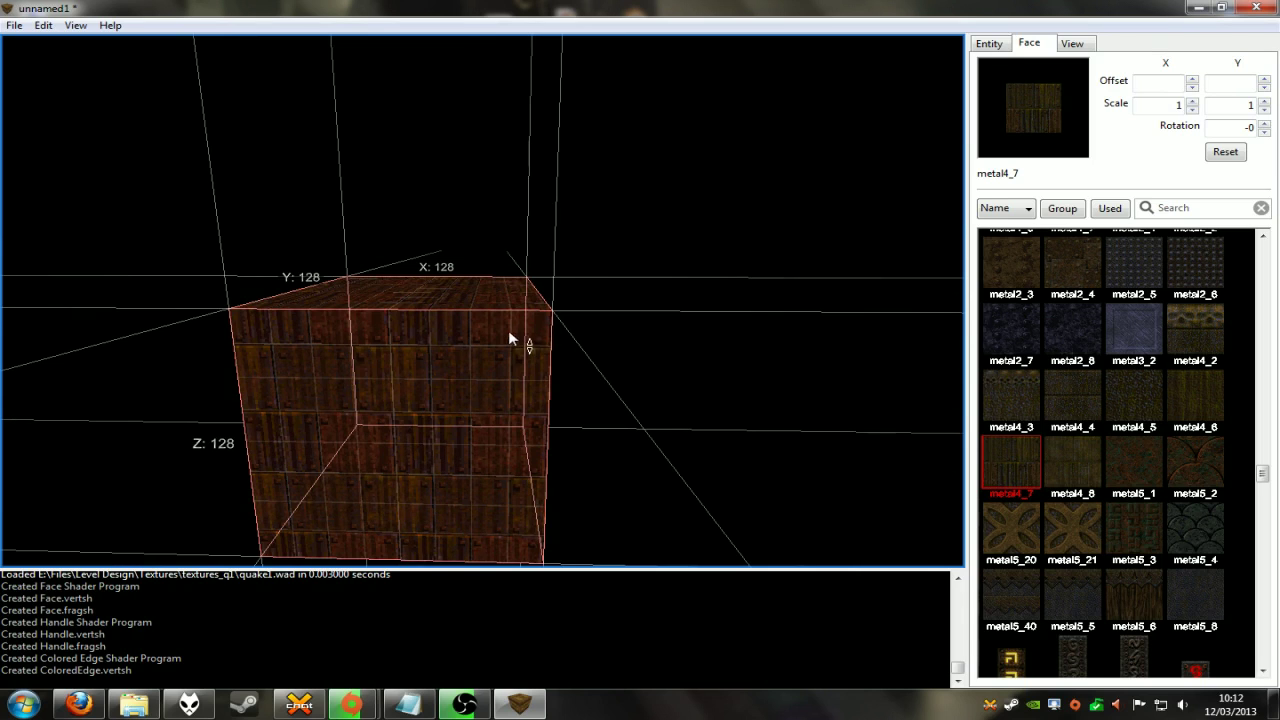
{"action": "right_click_drag", "start_coordinate": [508, 330], "coordinate": [478, 343], "text": "alt"}
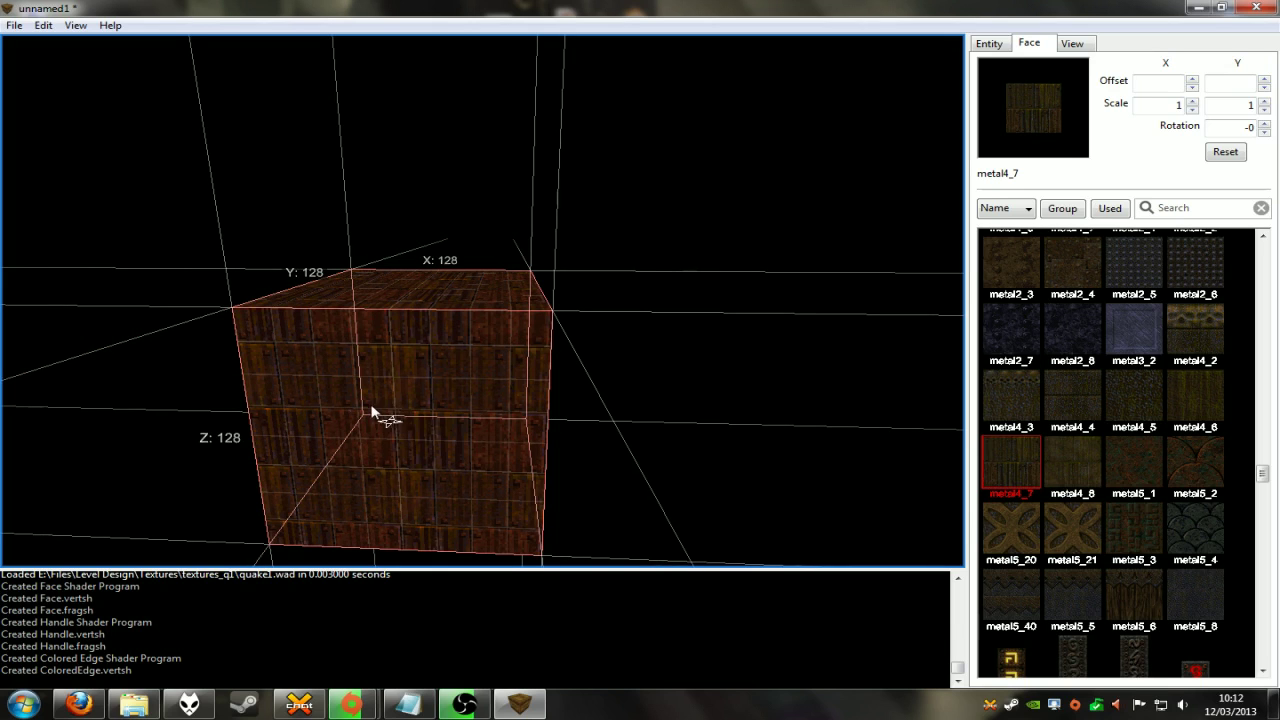
Move the textured cube upward and sideways in the map, keeping its size
{"action": "left_click_drag", "start_coordinate": [397, 418], "coordinate": [375, 399]}
{"action": "right_click_drag", "start_coordinate": [374, 398], "coordinate": [414, 420]}
{"action": "right_click_drag", "start_coordinate": [424, 416], "coordinate": [420, 360]}
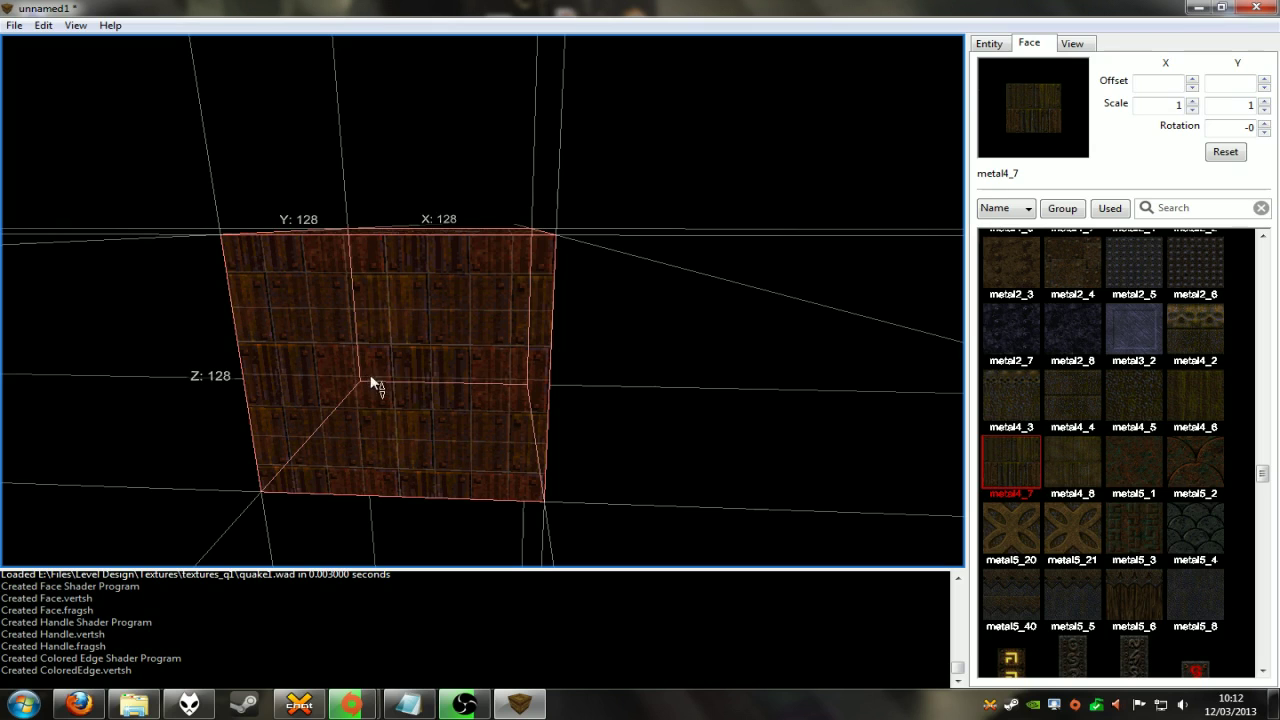
{"action": "left_click_drag", "start_coordinate": [423, 365], "coordinate": [454, 283]}
{"action": "scroll", "coordinate": [454, 291], "scroll_direction": "up", "scroll_amount": 5}
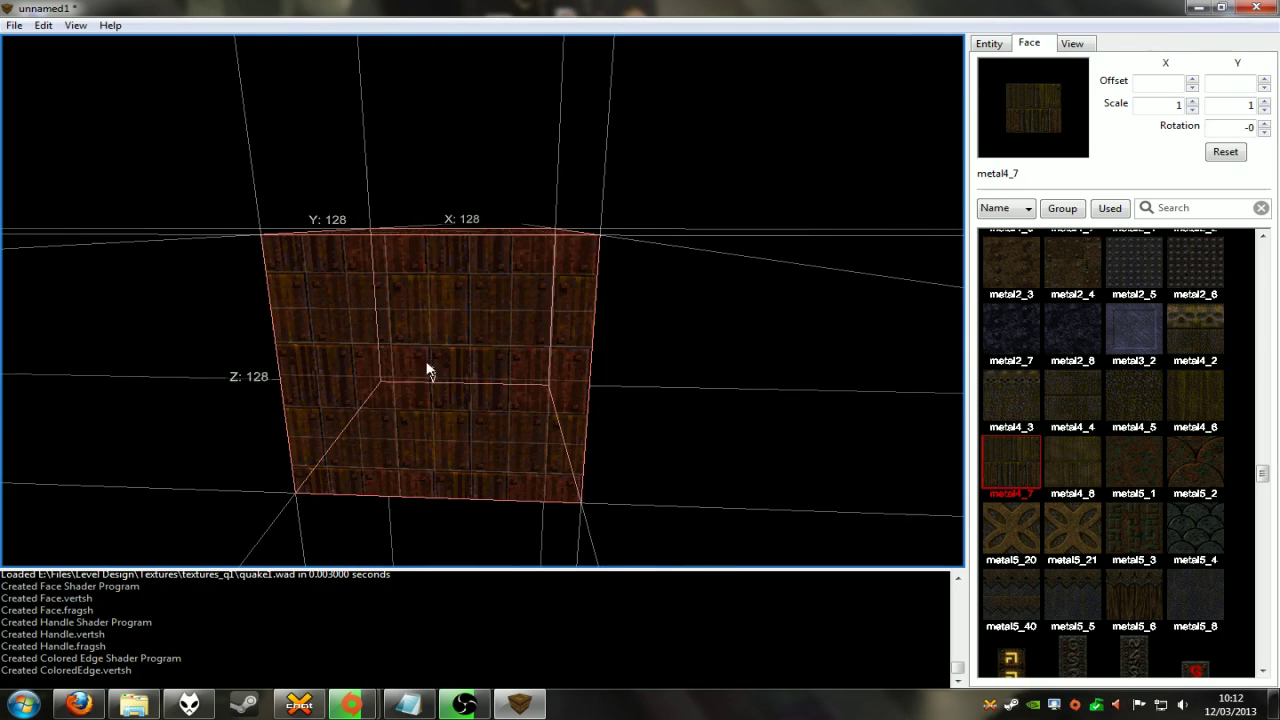
{"action": "right_click_drag", "start_coordinate": [429, 366], "coordinate": [463, 366]}
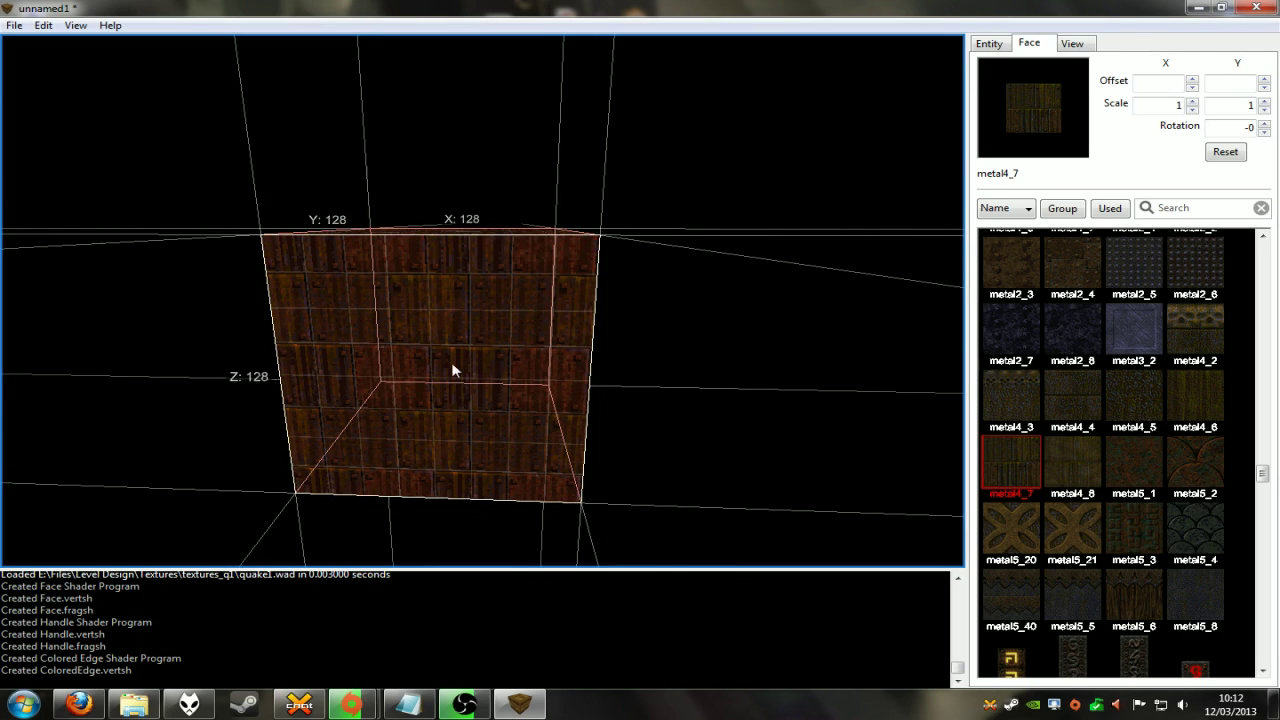
{"action": "mouse_move", "coordinate": [451, 362]}
{"action": "left_mouse_down"}
{"action": "mouse_move", "coordinate": [452, 399]}
{"action": "mouse_move", "coordinate": [454, 362]}
{"action": "left_mouse_up"}
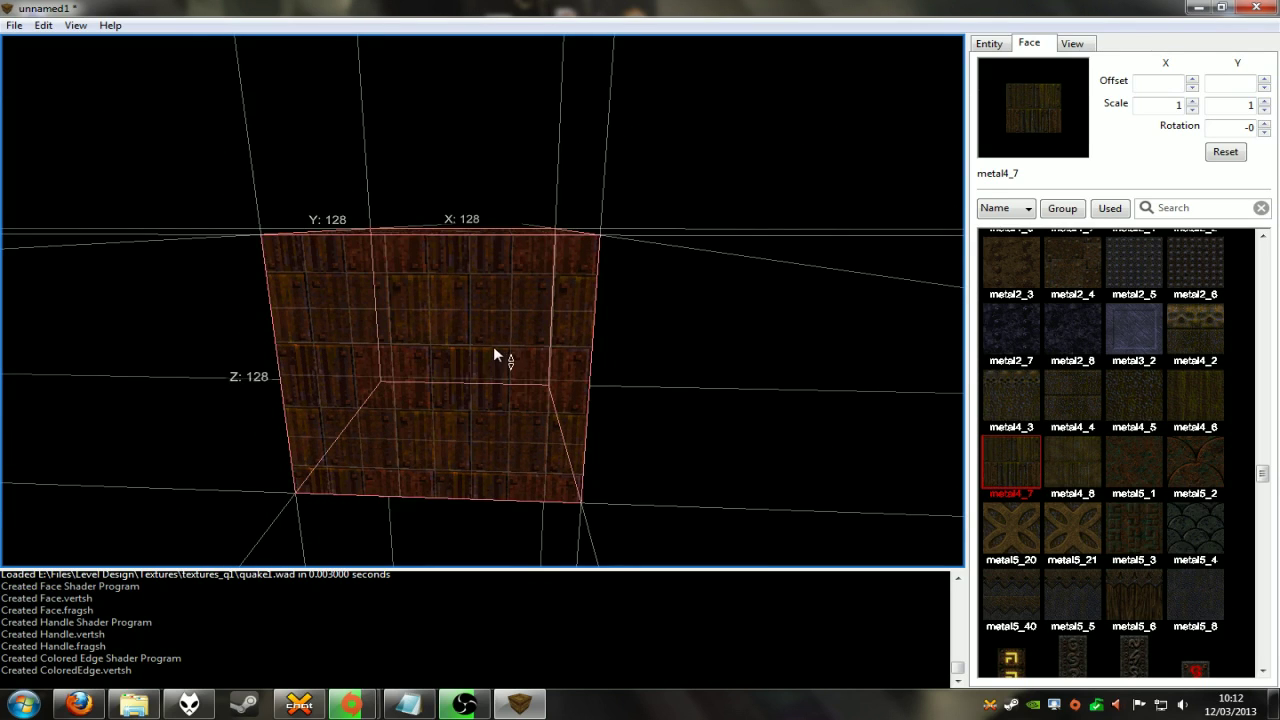